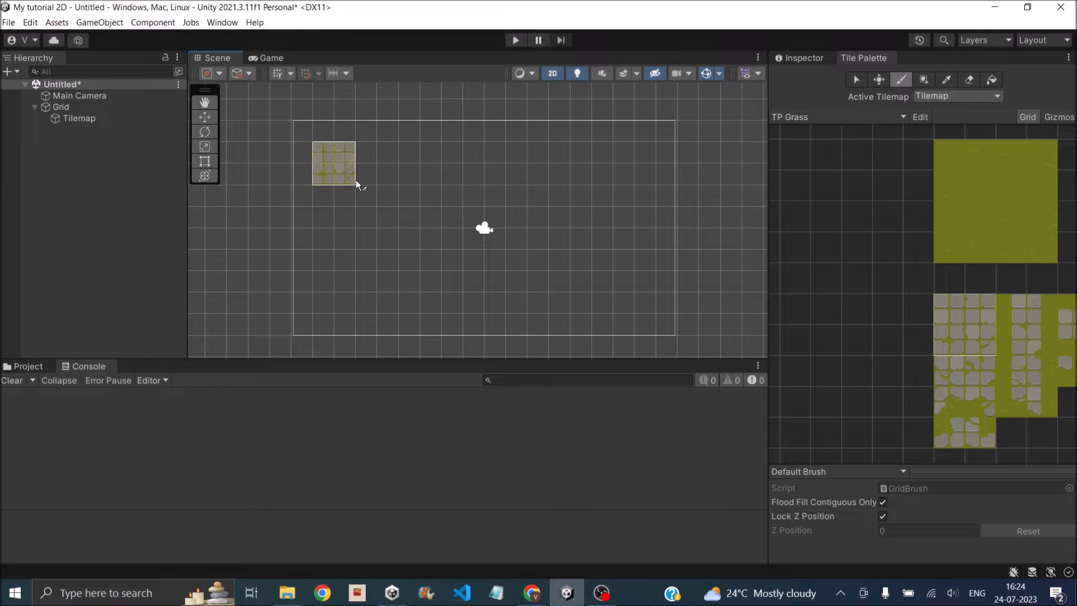
- Paint stone tiles along the camera frame's upper, right and lower edges, with plain grass tiles inside them
{"action": "left_click_drag", "start_coordinate": [327, 159], "coordinate": [653, 163]}
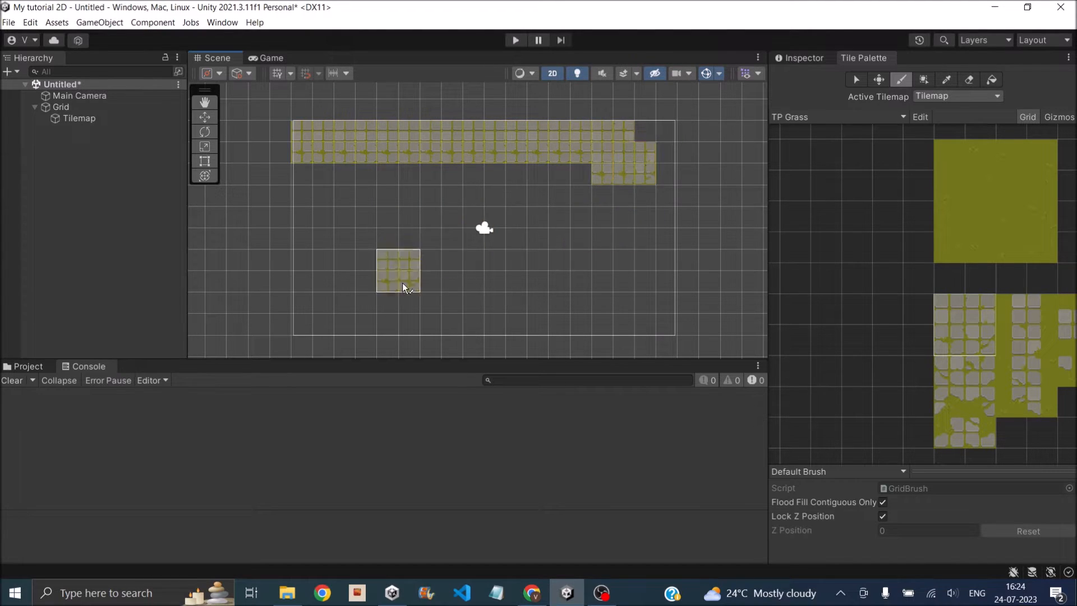
{"action": "left_click", "coordinate": [979, 160]}
{"action": "mouse_move", "coordinate": [309, 183]}
{"action": "left_mouse_down"}
{"action": "mouse_move", "coordinate": [578, 184]}
{"action": "mouse_move", "coordinate": [586, 224]}
{"action": "mouse_move", "coordinate": [342, 226]}
{"action": "mouse_move", "coordinate": [601, 303]}
{"action": "left_mouse_up"}
{"action": "left_click_drag", "start_coordinate": [948, 309], "coordinate": [983, 349]}
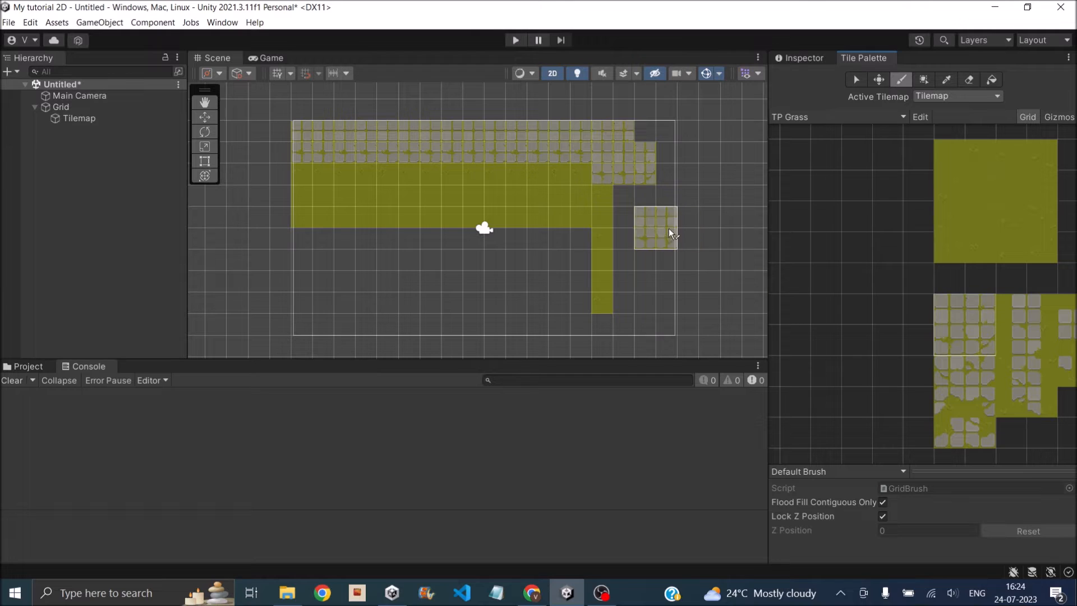
{"action": "left_click_drag", "start_coordinate": [655, 215], "coordinate": [655, 322]}
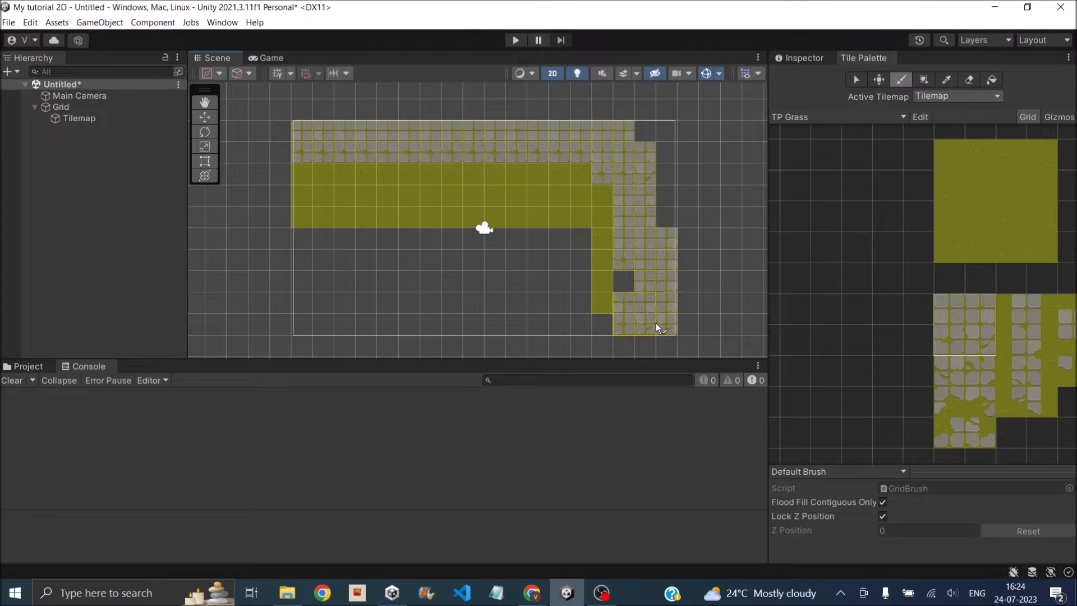
{"action": "left_click_drag", "start_coordinate": [577, 321], "coordinate": [365, 321]}
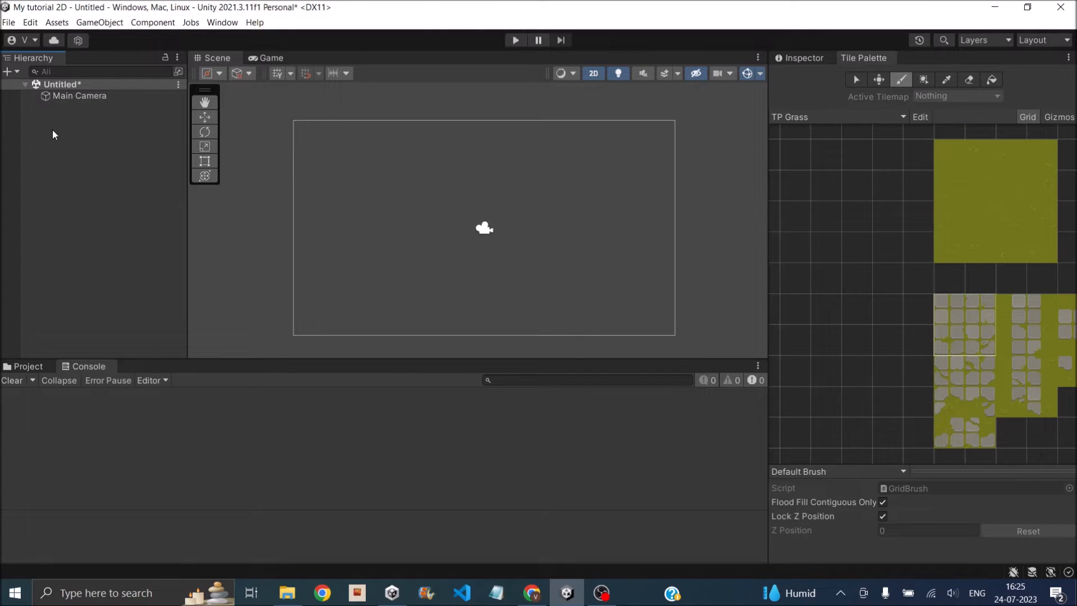
- Add a rectangular 2D tilemap to the scene and select its Grid parent and Tilemap child
{"action": "left_click", "coordinate": [8, 72]}
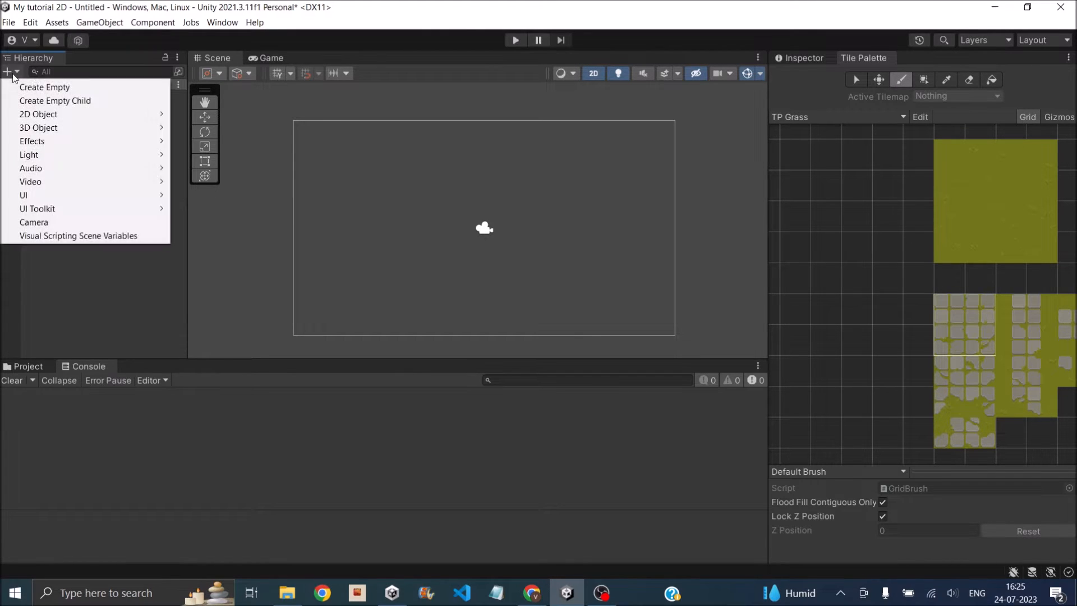
{"action": "mouse_move", "coordinate": [79, 114]}
{"action": "mouse_move", "coordinate": [256, 147]}
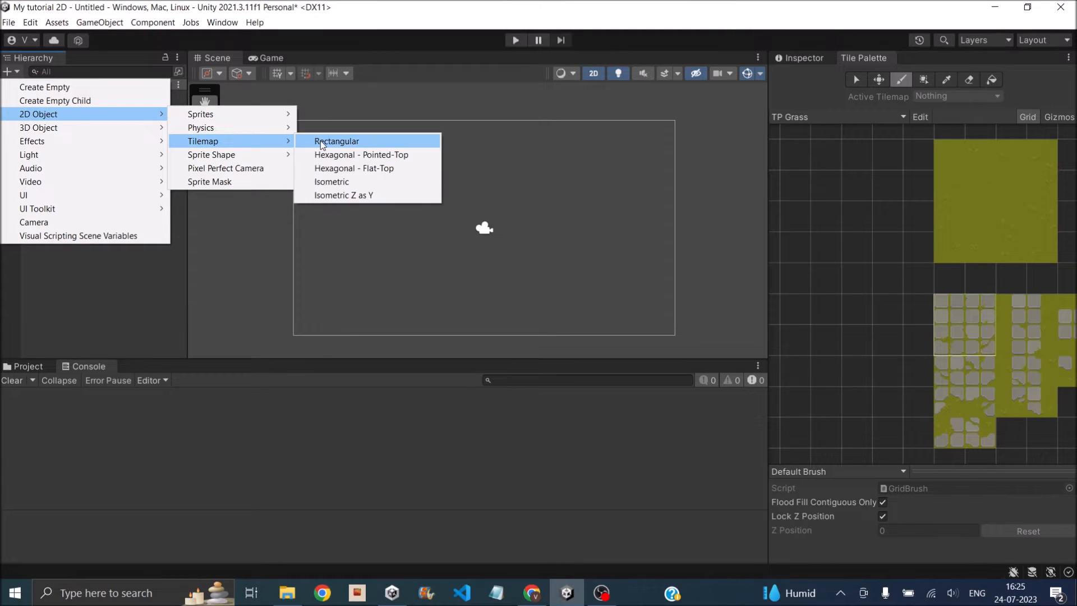
{"action": "left_click", "coordinate": [320, 141]}
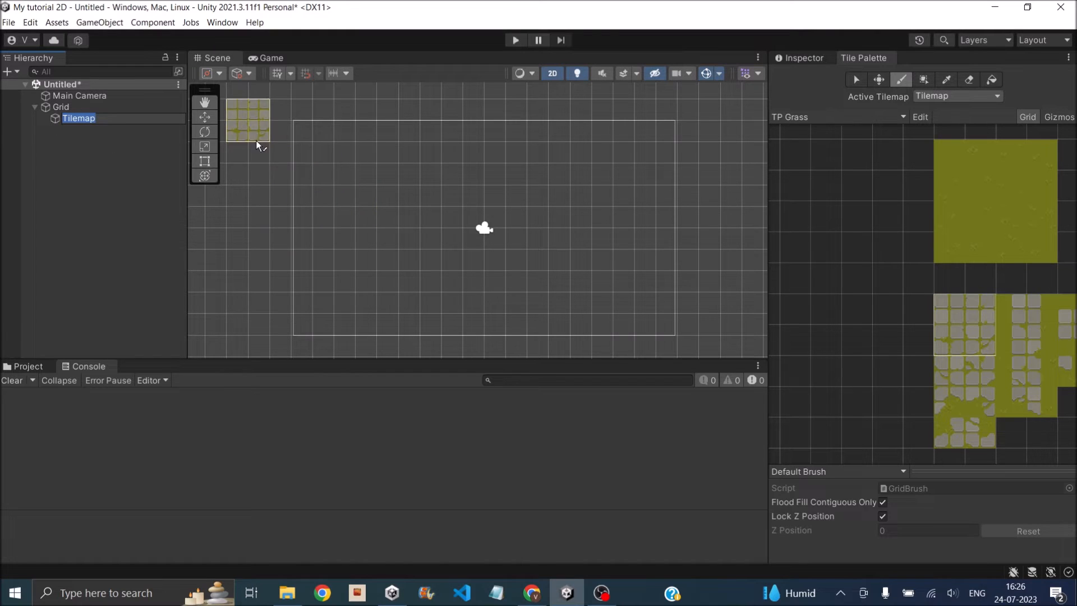
{"action": "left_click", "coordinate": [84, 106]}
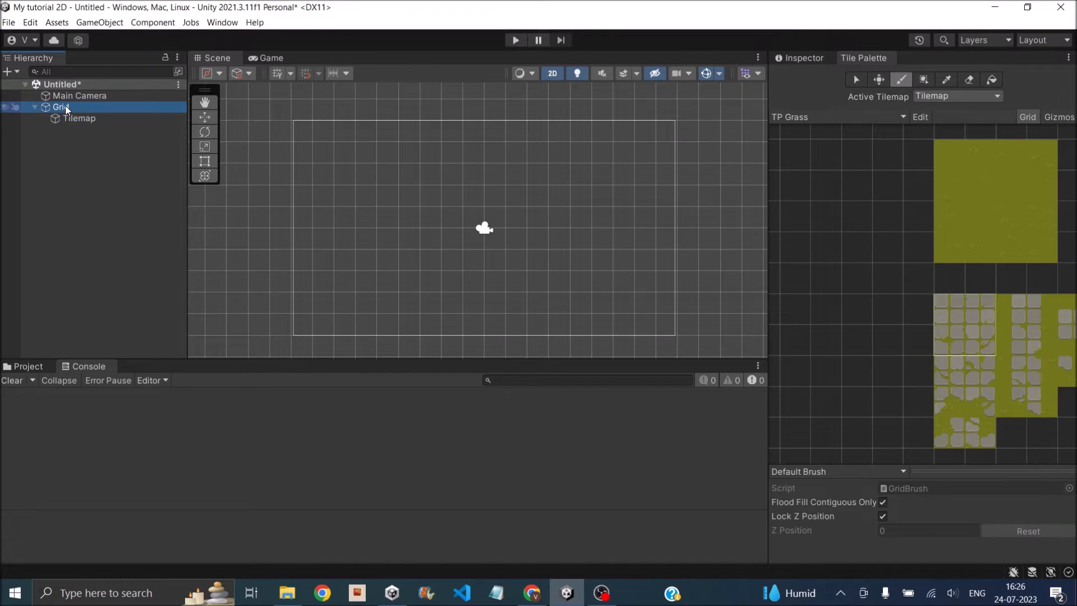
{"action": "left_click", "coordinate": [93, 123]}
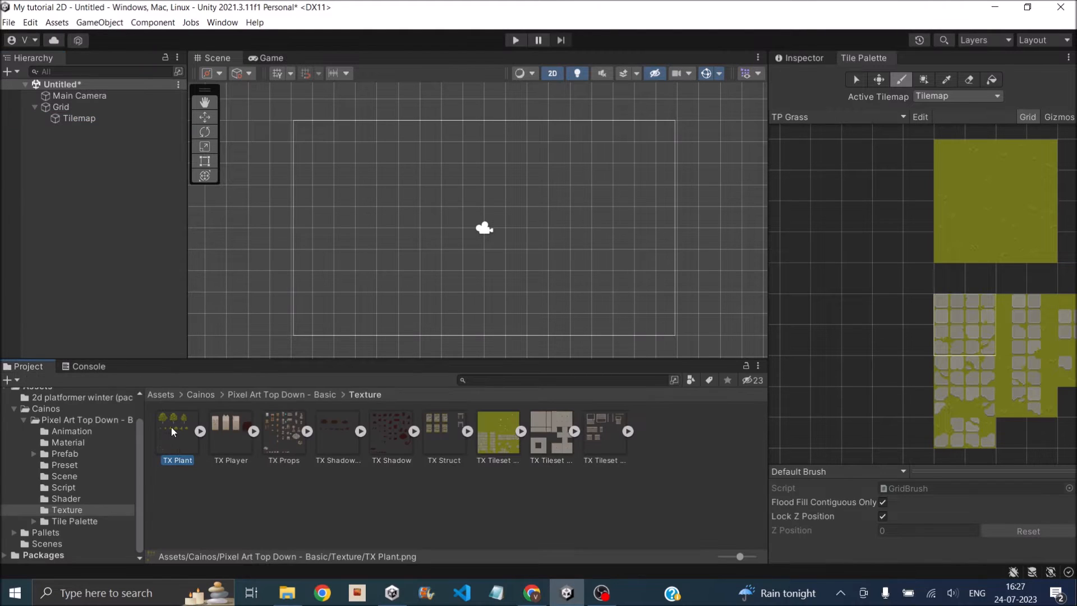
- View the TX Plant texture at full size in the image viewer and close it
{"action": "double_click", "coordinate": [182, 432]}
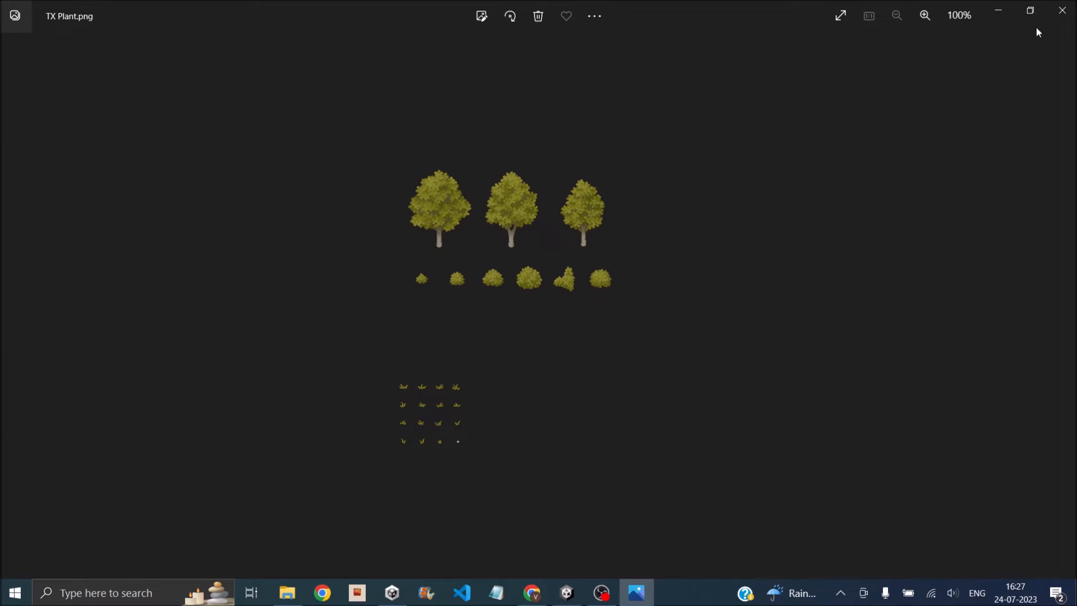
{"action": "left_click", "coordinate": [1062, 10]}
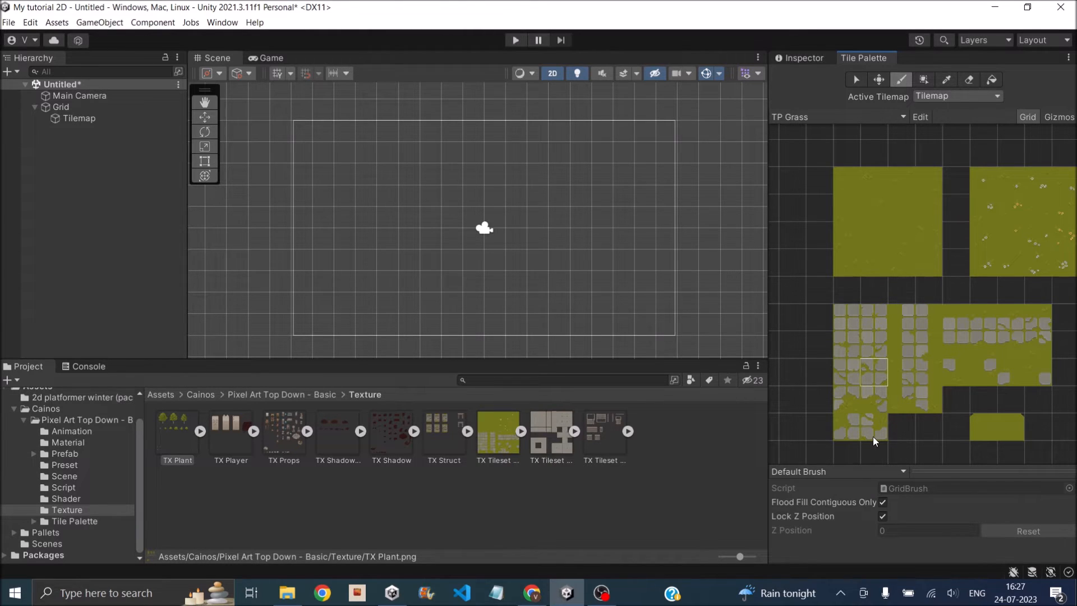
- Pick several different stone tiles one after another from the TP Grass palette
{"action": "left_click", "coordinate": [857, 326]}
{"action": "left_click", "coordinate": [873, 344]}
{"action": "left_click", "coordinate": [876, 375]}
{"action": "left_click", "coordinate": [870, 399]}
{"action": "left_click", "coordinate": [861, 427]}
- Switch the tile palette to Background and pick the middle snow-capped dirt block as the brush tile
{"action": "left_click", "coordinate": [823, 114]}
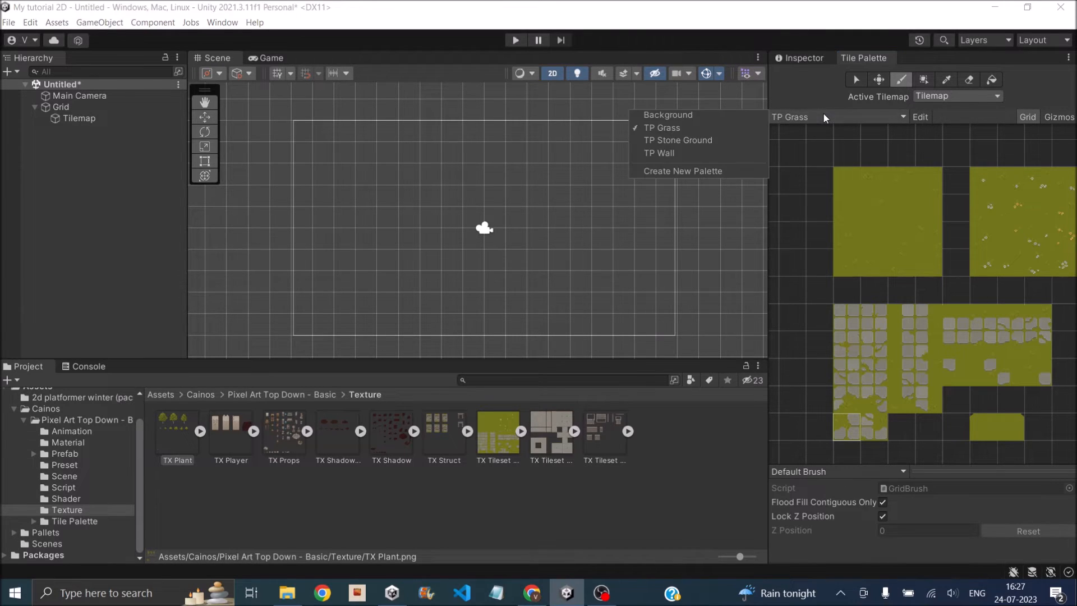
{"action": "left_click", "coordinate": [729, 118]}
{"action": "left_click", "coordinate": [920, 241]}
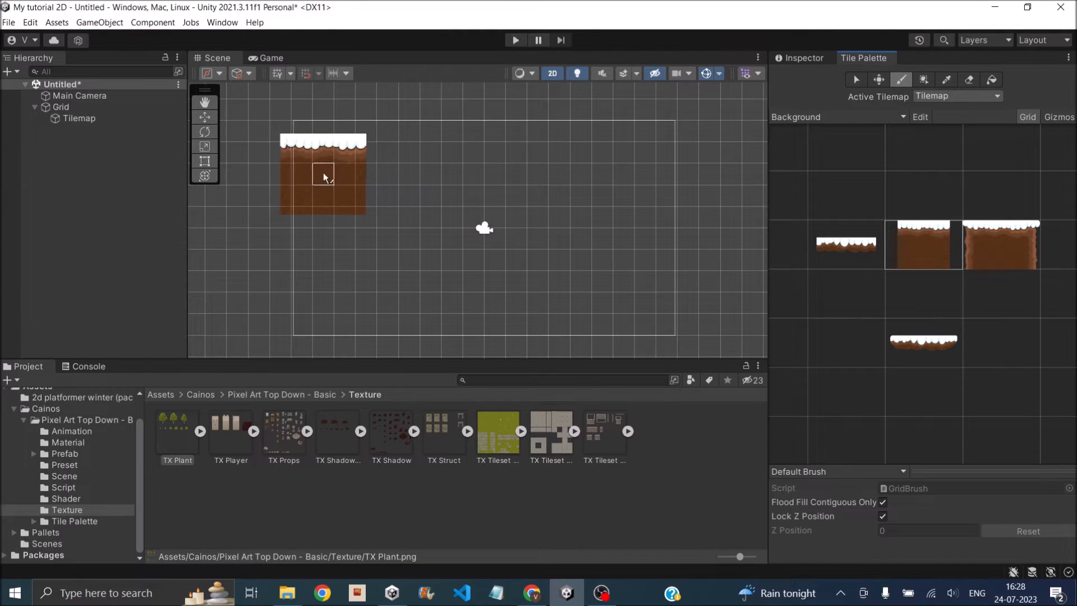
- Switch to the TP Wall palette and pick the whole framed wall block as the brush
{"action": "left_click", "coordinate": [860, 118]}
{"action": "left_click", "coordinate": [691, 150]}
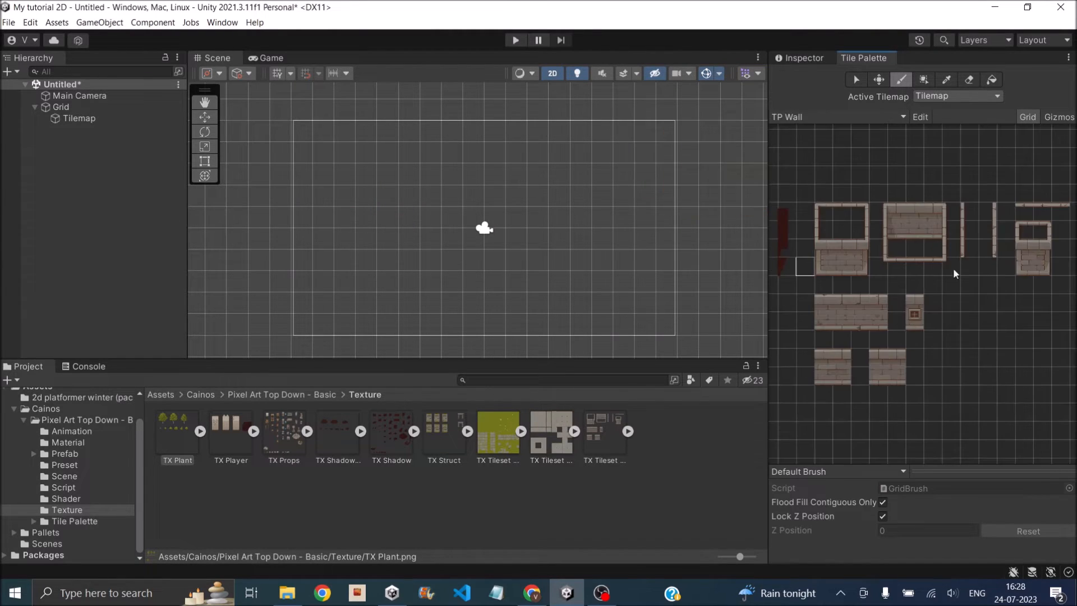
{"action": "key", "text": "i"}
{"action": "mouse_move", "coordinate": [817, 211]}
{"action": "left_mouse_down"}
{"action": "mouse_move", "coordinate": [857, 213]}
{"action": "mouse_move", "coordinate": [856, 263]}
{"action": "left_mouse_up"}
{"action": "left_click", "coordinate": [462, 497]}
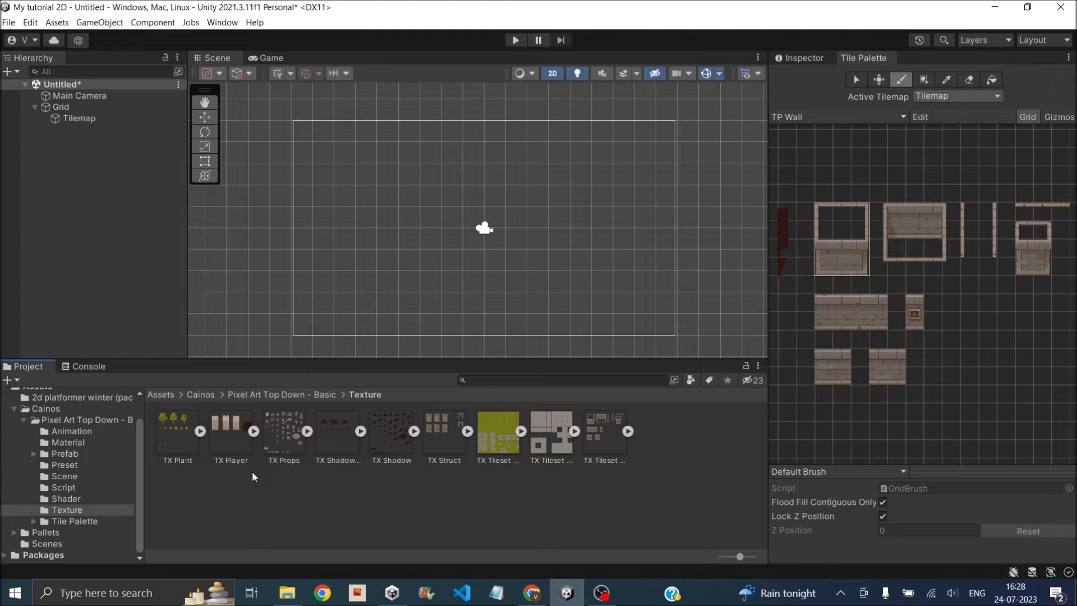
- Review the import settings of the TX Plant texture and open it in the Sprite Editor
{"action": "left_click", "coordinate": [186, 429]}
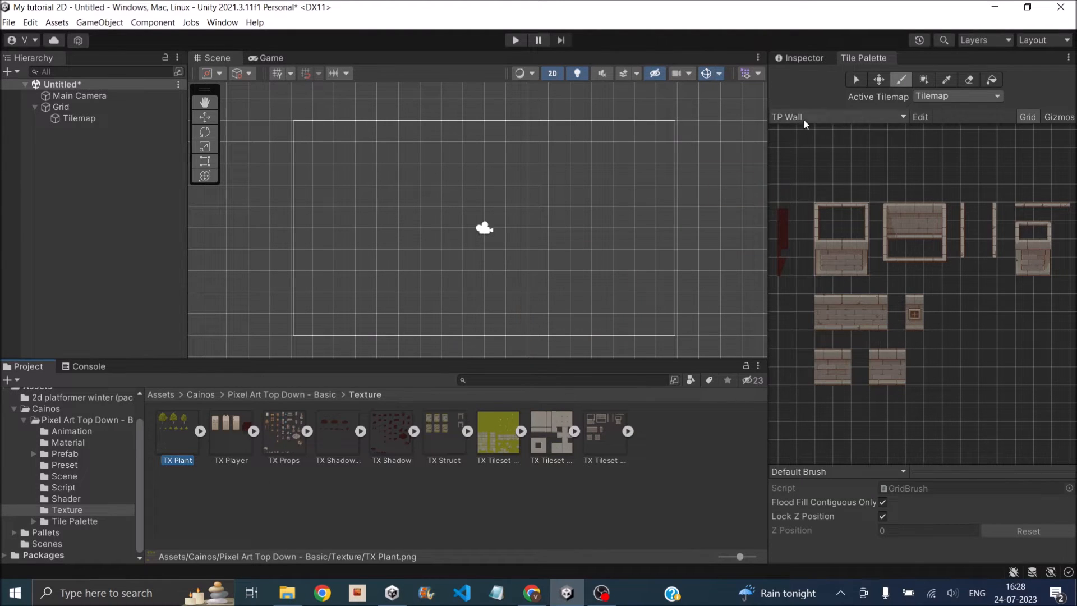
{"action": "left_click", "coordinate": [794, 57]}
{"action": "scroll", "coordinate": [942, 269], "scroll_direction": "down", "scroll_amount": 2}
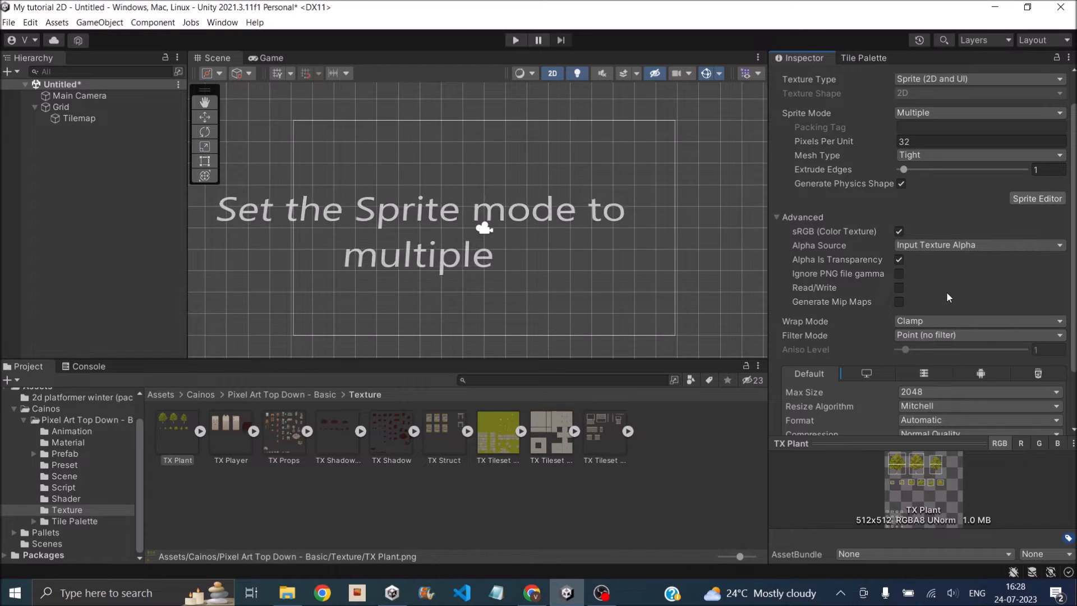
{"action": "scroll", "coordinate": [946, 288], "scroll_direction": "up", "scroll_amount": 2}
{"action": "left_click", "coordinate": [1036, 235]}
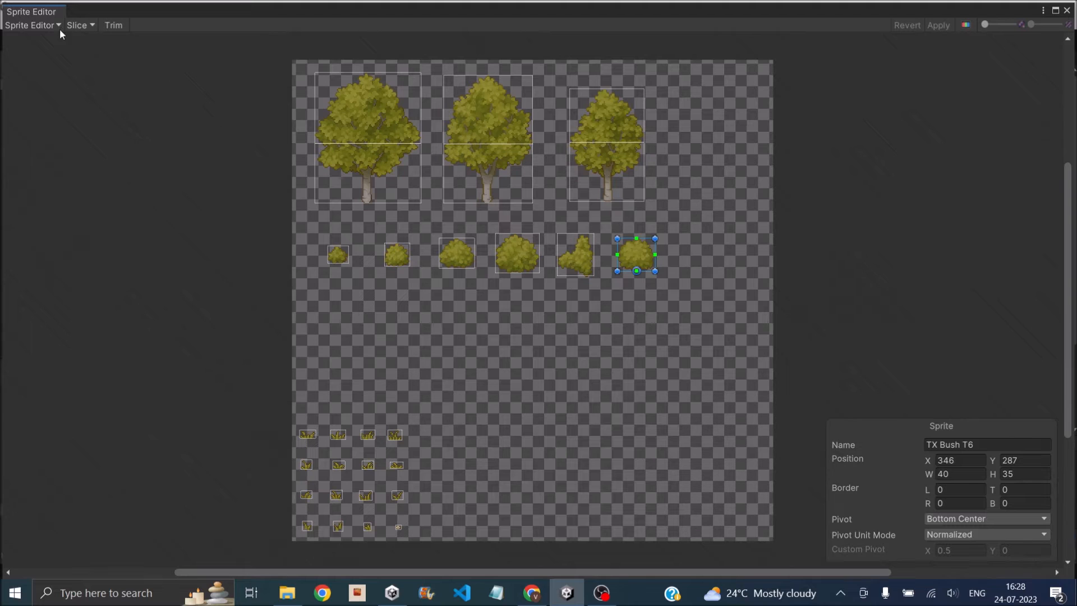
- Try slicing options for TX Plant with Grid By Cell Size and a 32 by 32 pixel size, and close the Sprite Editor
{"action": "left_click", "coordinate": [79, 27]}
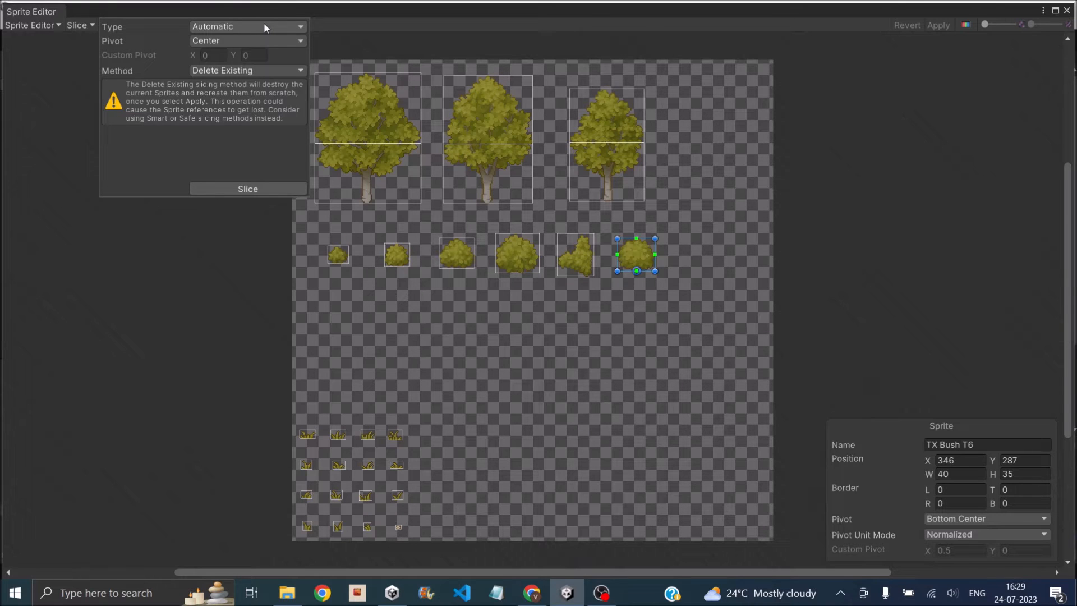
{"action": "left_click", "coordinate": [265, 28]}
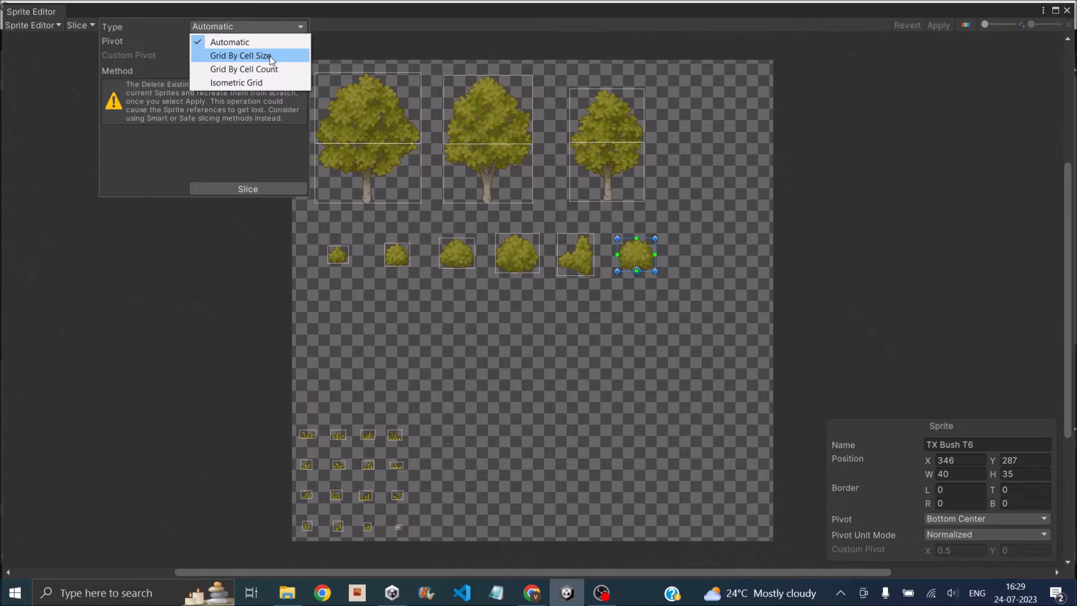
{"action": "left_click", "coordinate": [271, 59]}
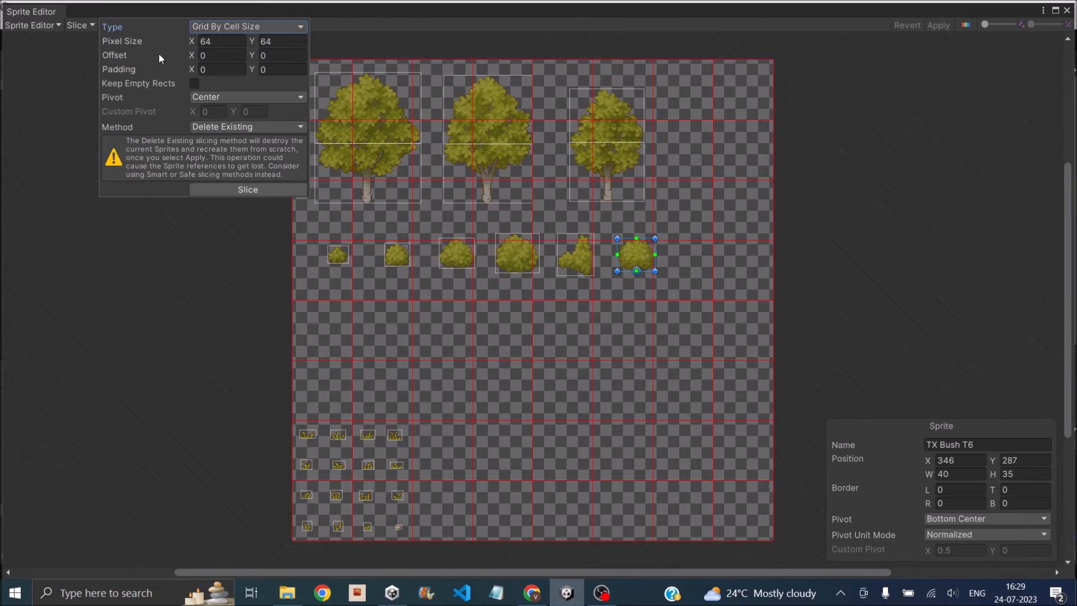
{"action": "left_click", "coordinate": [217, 41]}
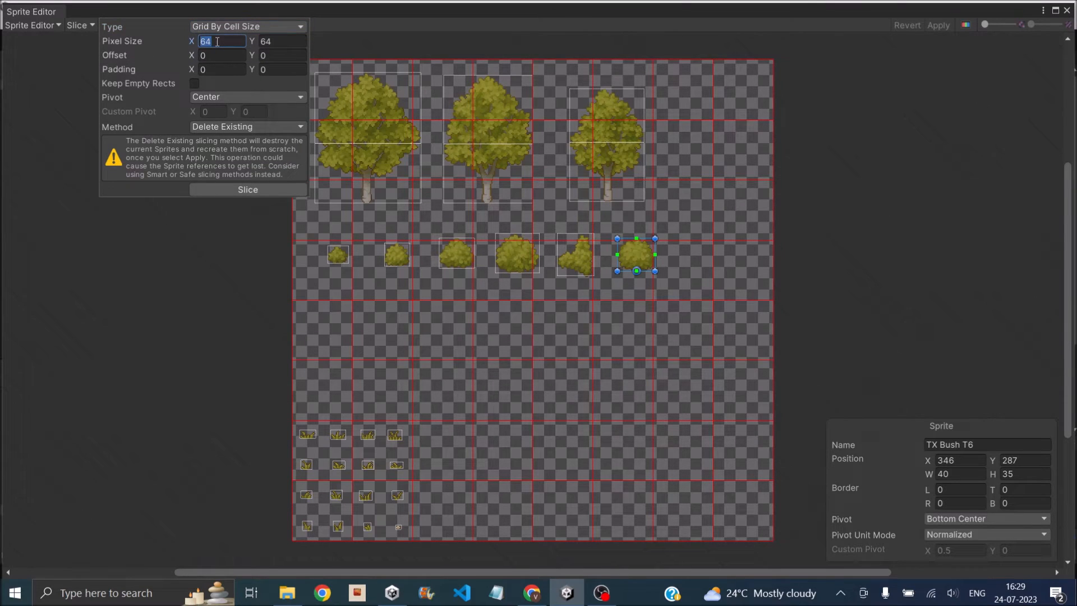
{"action": "left_click", "coordinate": [177, 116]}
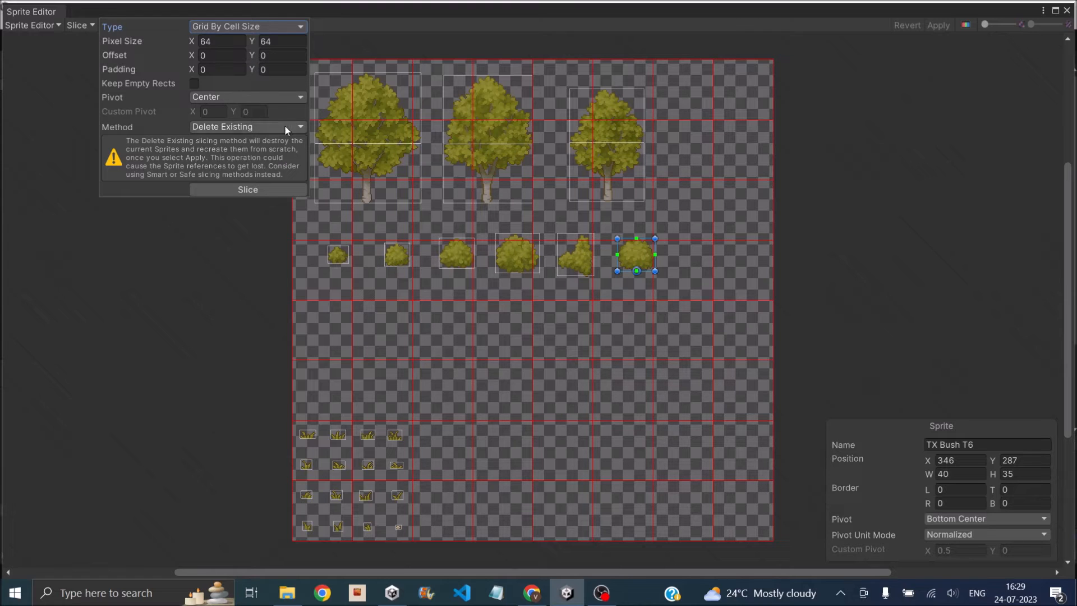
{"action": "left_click", "coordinate": [233, 42]}
{"action": "type", "text": "32"}
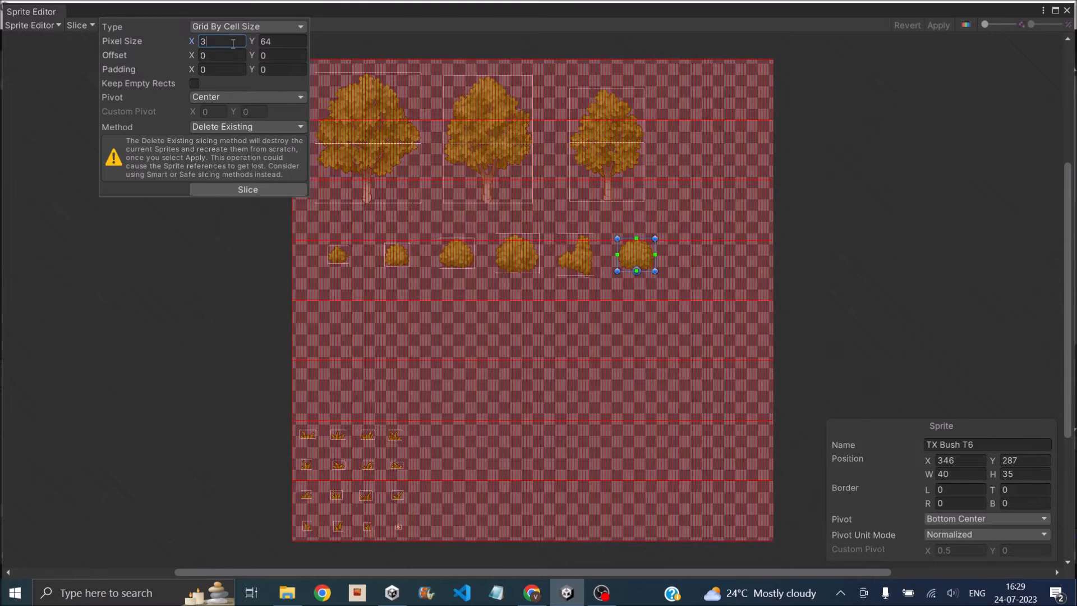
{"action": "left_click", "coordinate": [281, 42]}
{"action": "type", "text": "32"}
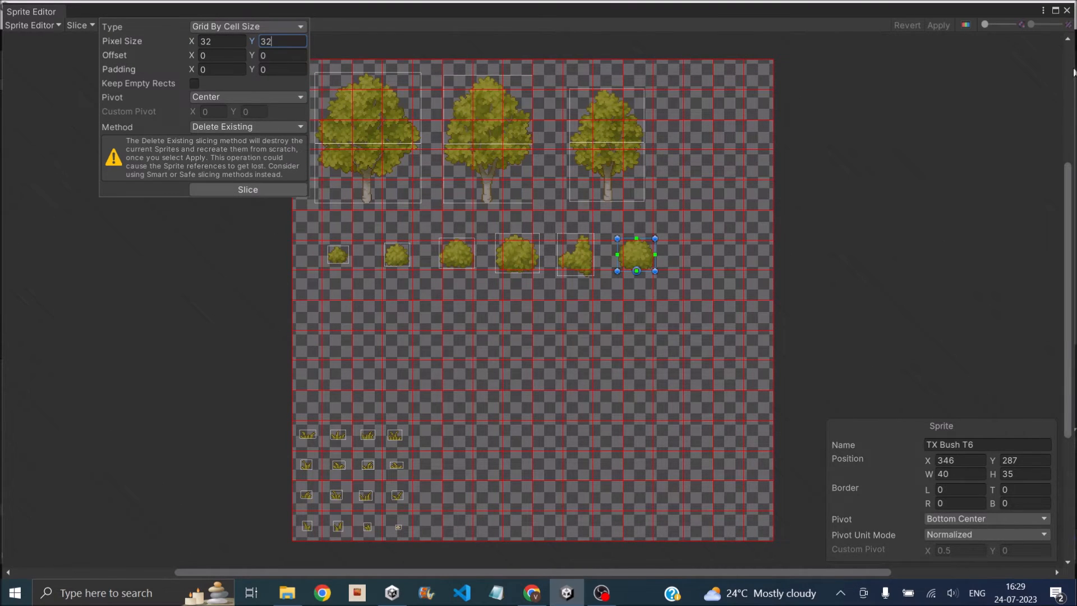
{"action": "left_click", "coordinate": [1067, 10]}
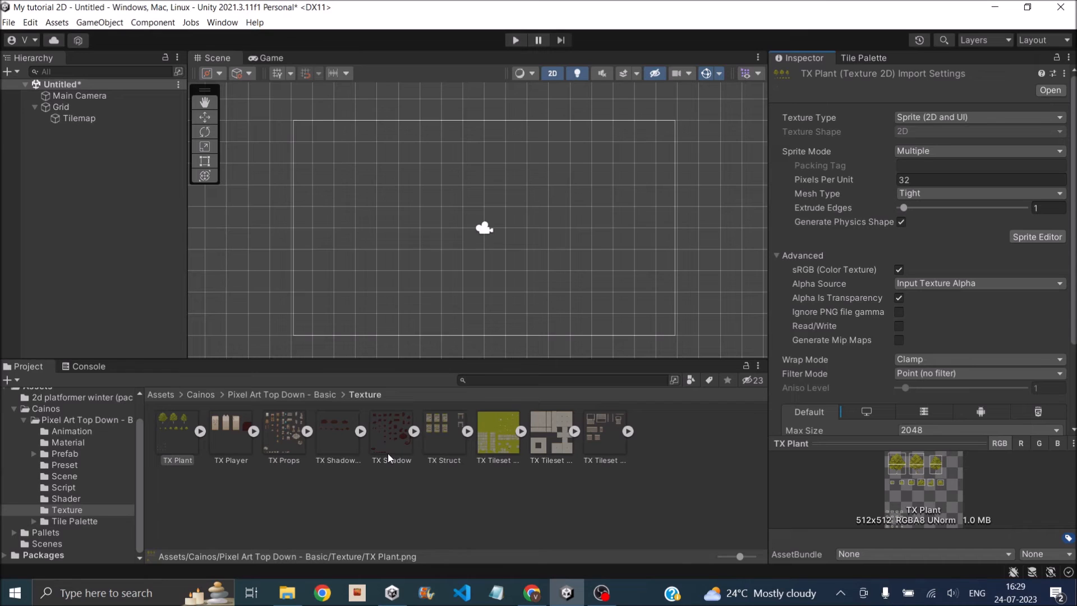
- Expand the sprites of the green TX Tileset texture and bring the Tile Palette back into view
{"action": "left_click", "coordinate": [523, 430]}
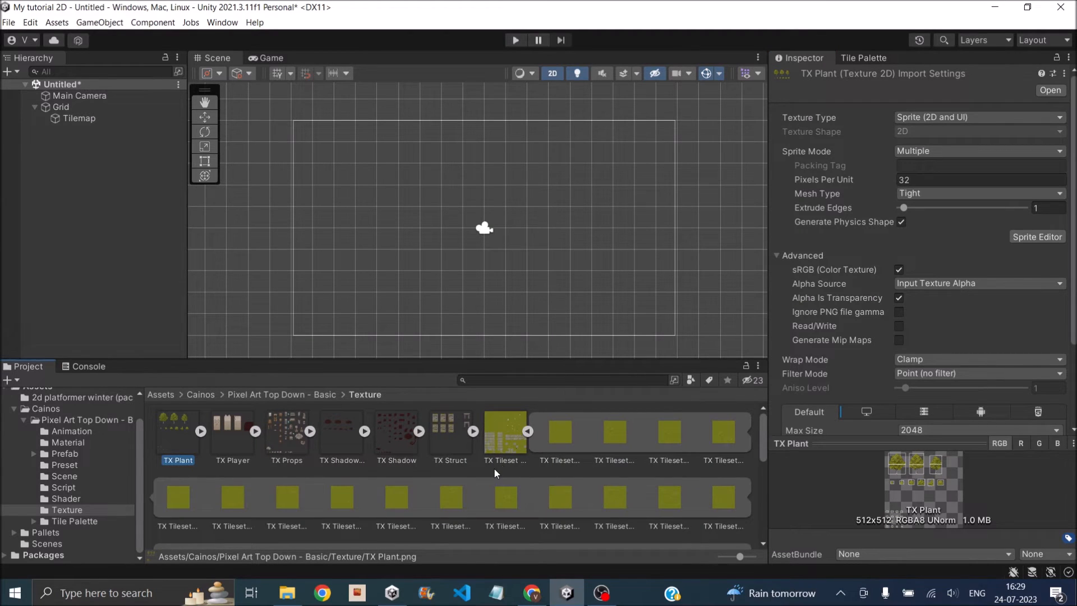
{"action": "left_click", "coordinate": [867, 58]}
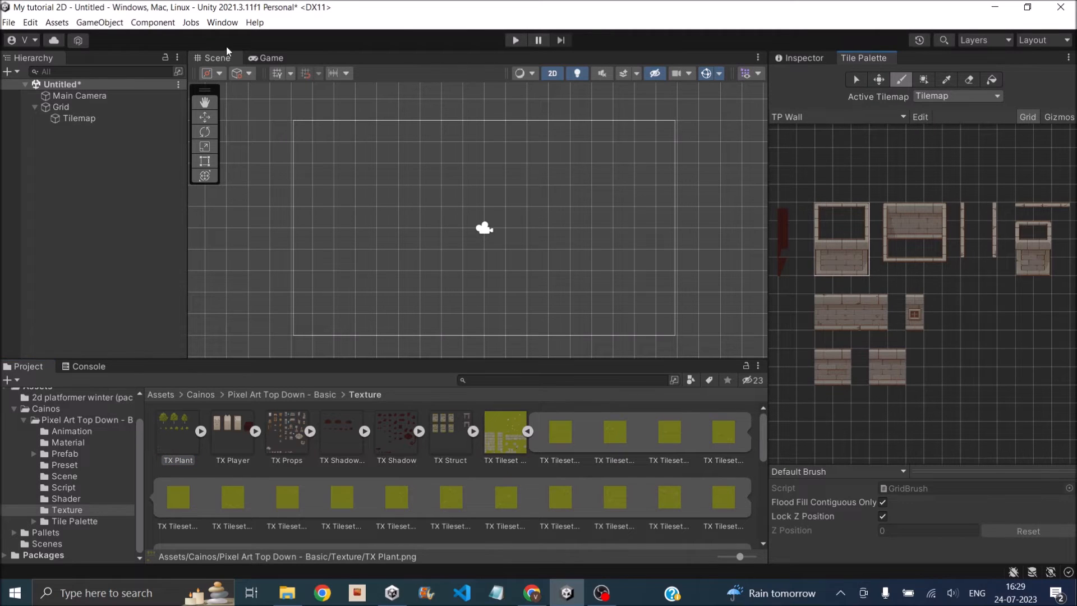
{"action": "left_click", "coordinate": [222, 22]}
{"action": "mouse_move", "coordinate": [308, 321]}
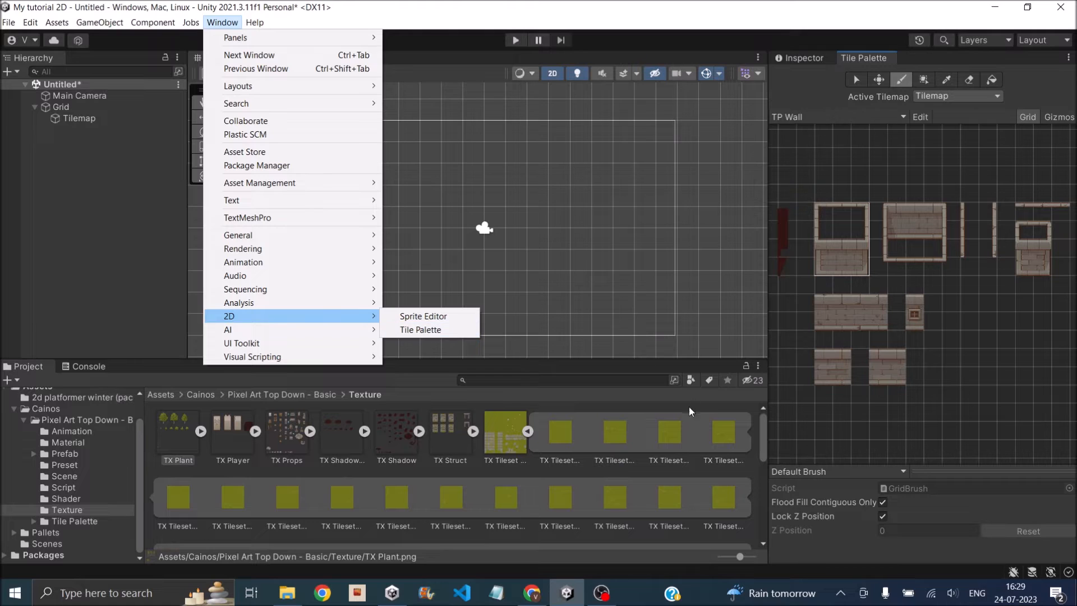
{"action": "left_click", "coordinate": [946, 411]}
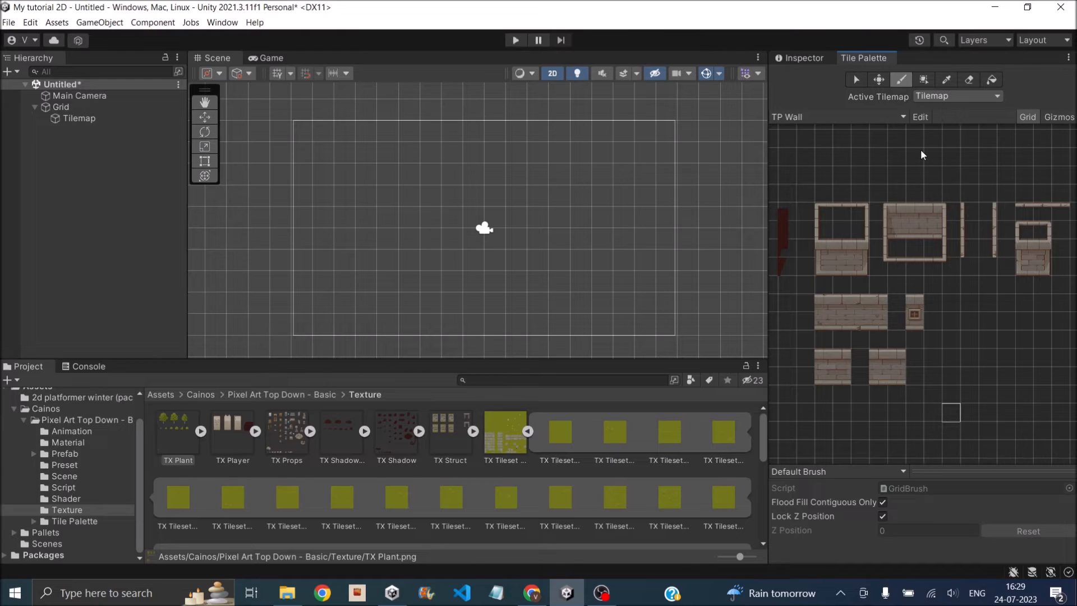
- Create a tile palette named New Palette with a Rectangle grid and a Manual cell size of 1 by 1
{"action": "left_click", "coordinate": [833, 117]}
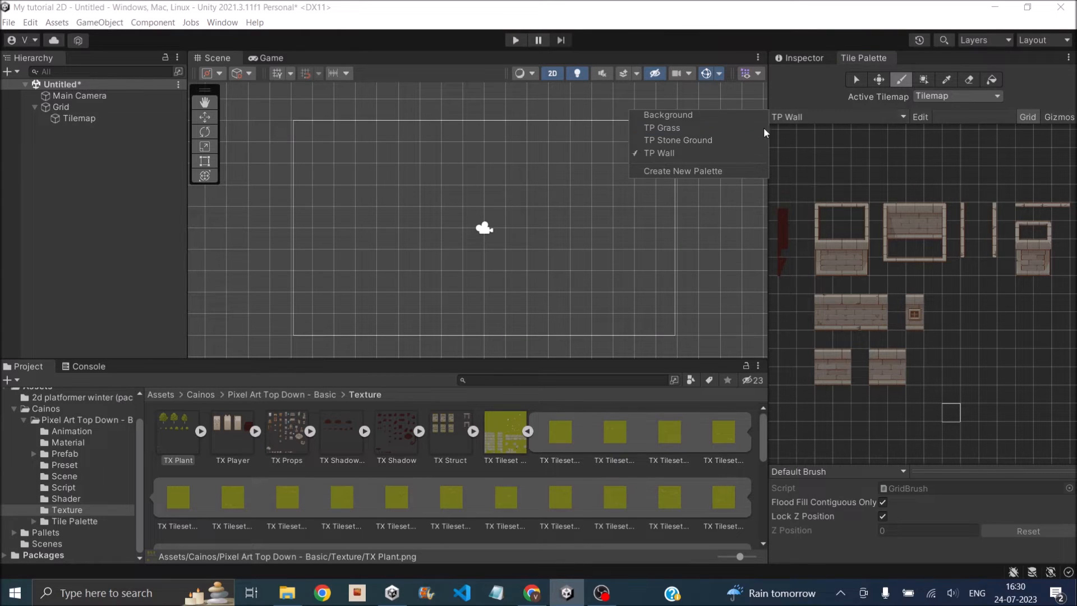
{"action": "left_click", "coordinate": [690, 170]}
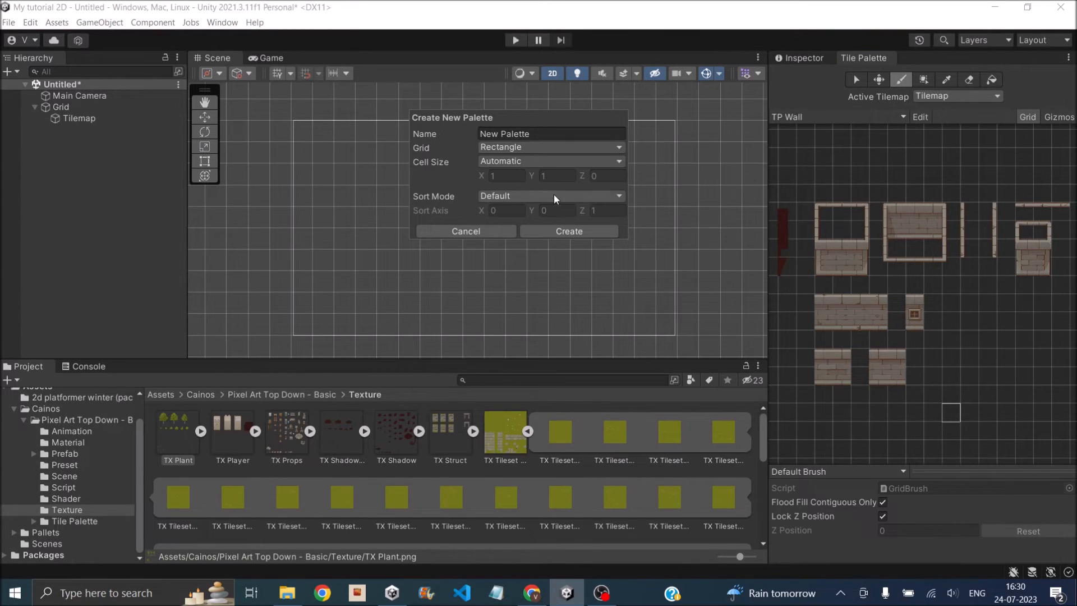
{"action": "left_click", "coordinate": [540, 135]}
{"action": "left_click", "coordinate": [530, 147]}
{"action": "left_click", "coordinate": [516, 162]}
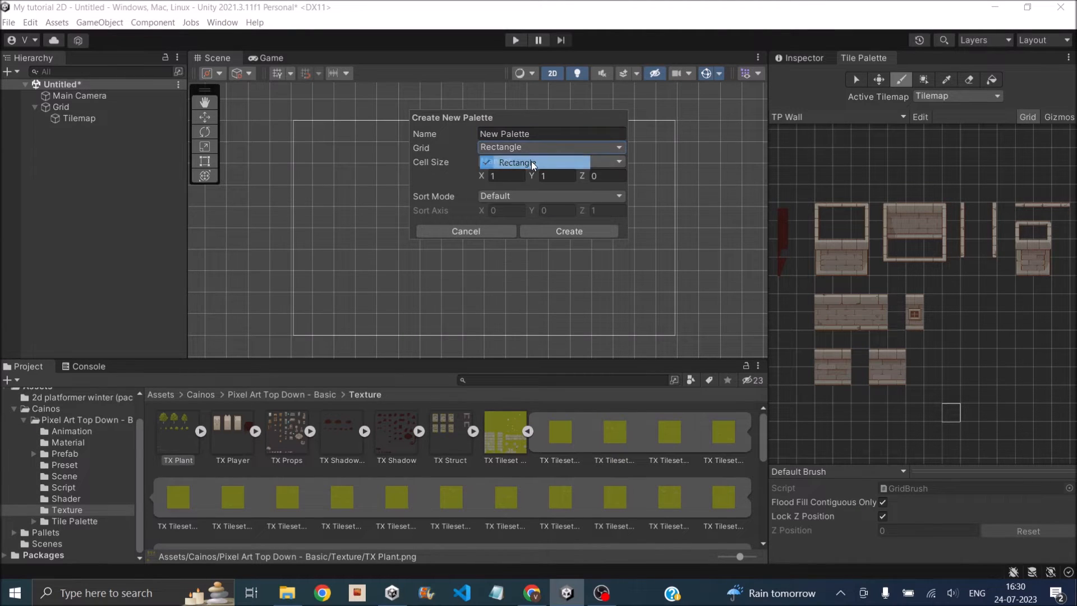
{"action": "left_click", "coordinate": [507, 162]}
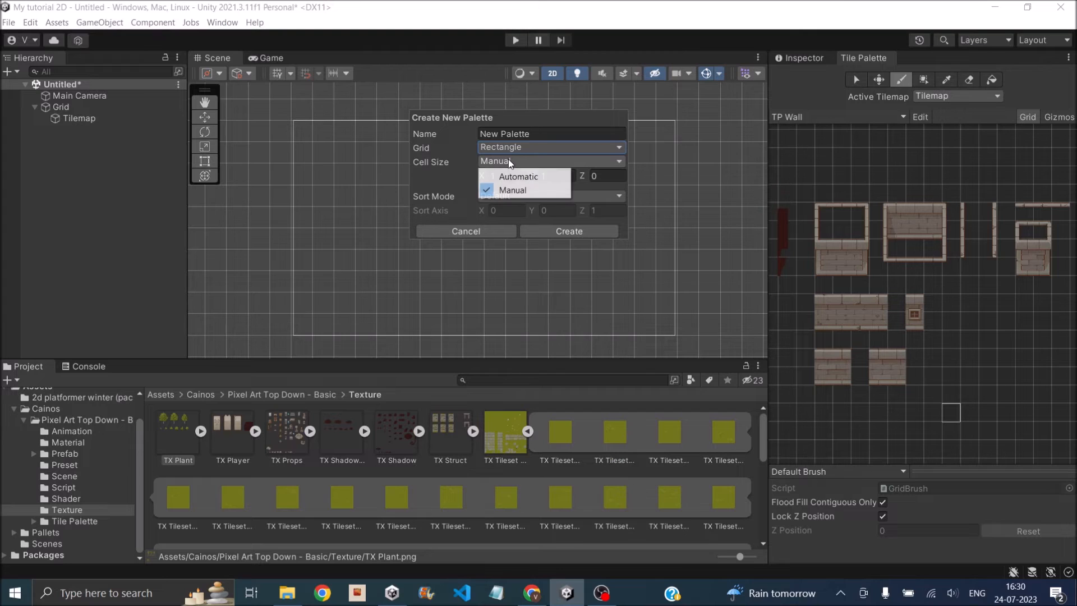
{"action": "left_click", "coordinate": [505, 189]}
{"action": "left_click", "coordinate": [495, 178]}
{"action": "left_click", "coordinate": [551, 174]}
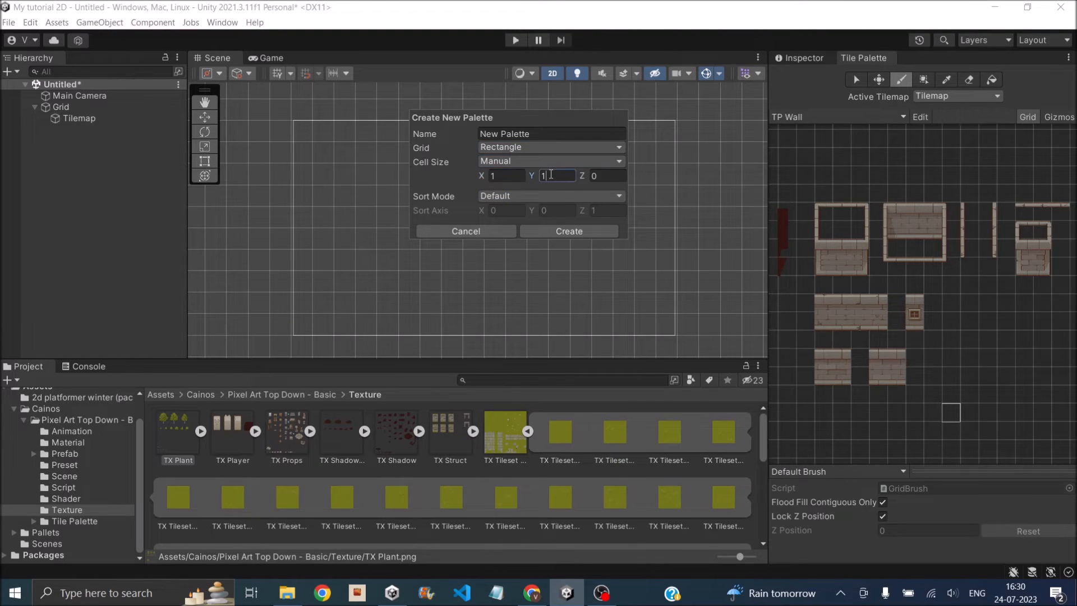
{"action": "left_click", "coordinate": [565, 231]}
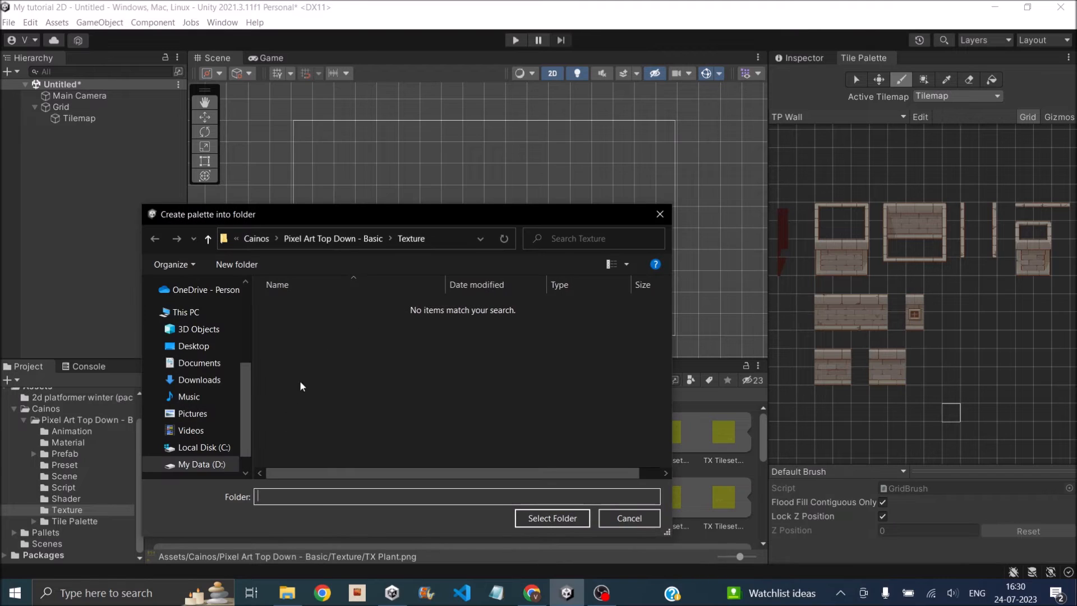
{"action": "double_click", "coordinate": [308, 338]}
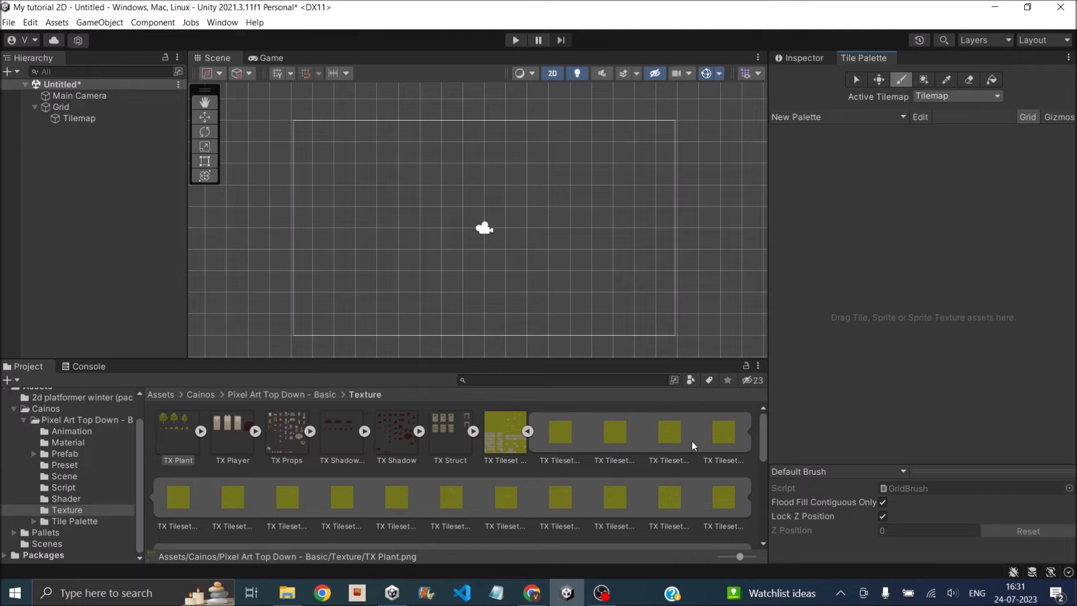
- Add the TX Tileset Grass texture to the new palette, generate its tiles into a folder, and expand the texture's sprites
{"action": "left_click", "coordinate": [527, 430]}
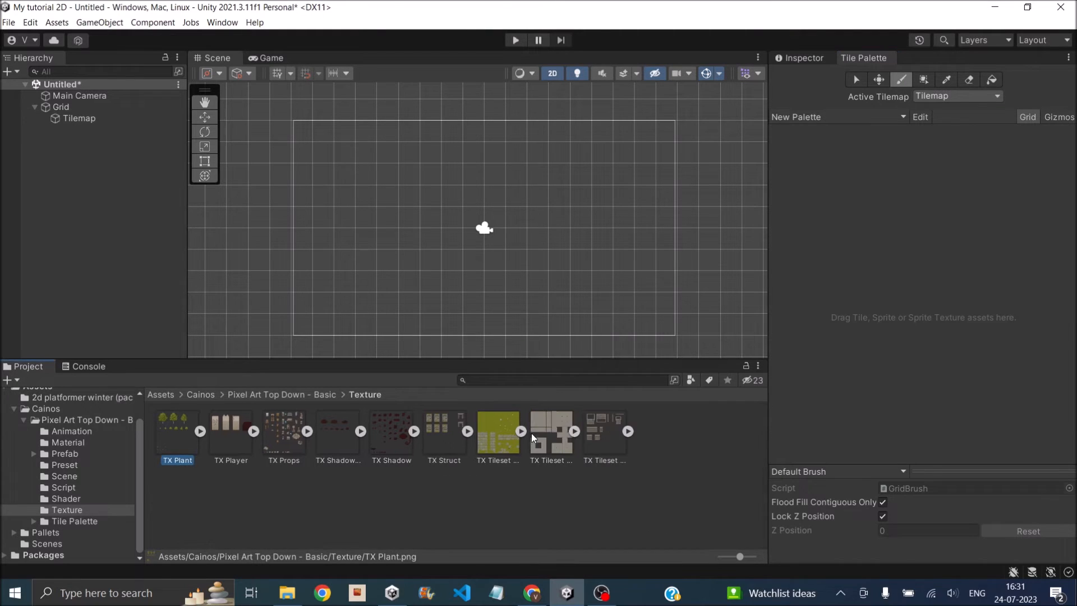
{"action": "left_click", "coordinate": [501, 434]}
{"action": "left_click_drag", "start_coordinate": [500, 439], "coordinate": [907, 278]}
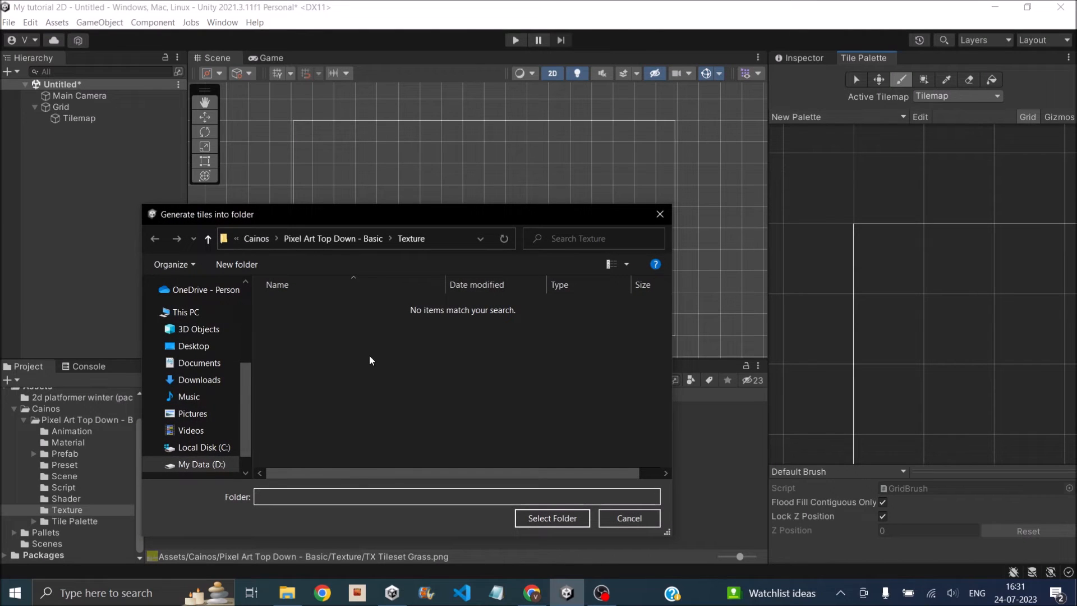
{"action": "key", "text": "Return"}
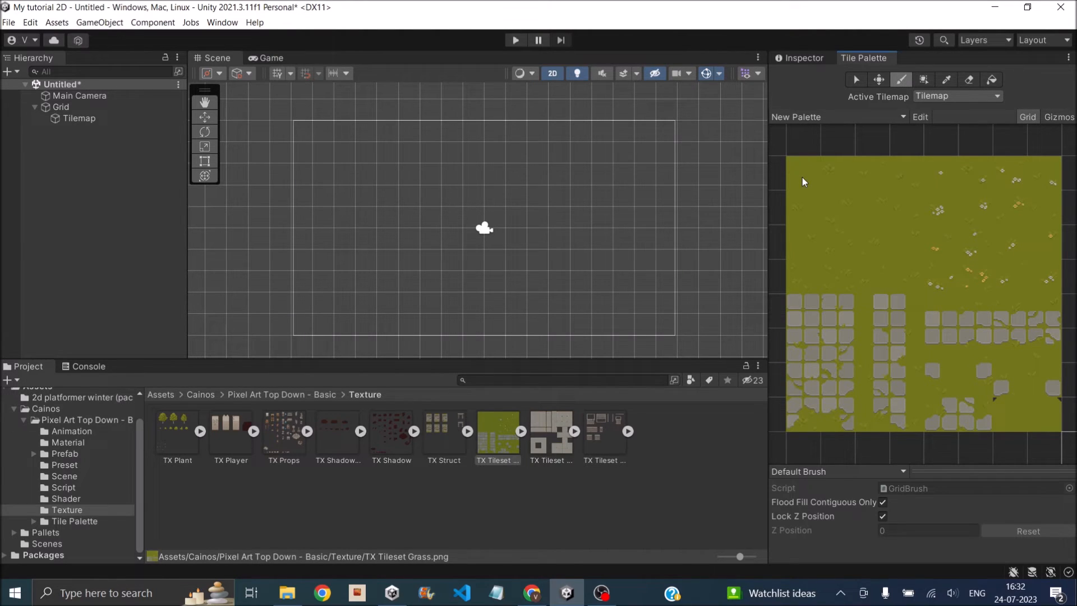
{"action": "left_click", "coordinate": [520, 431]}
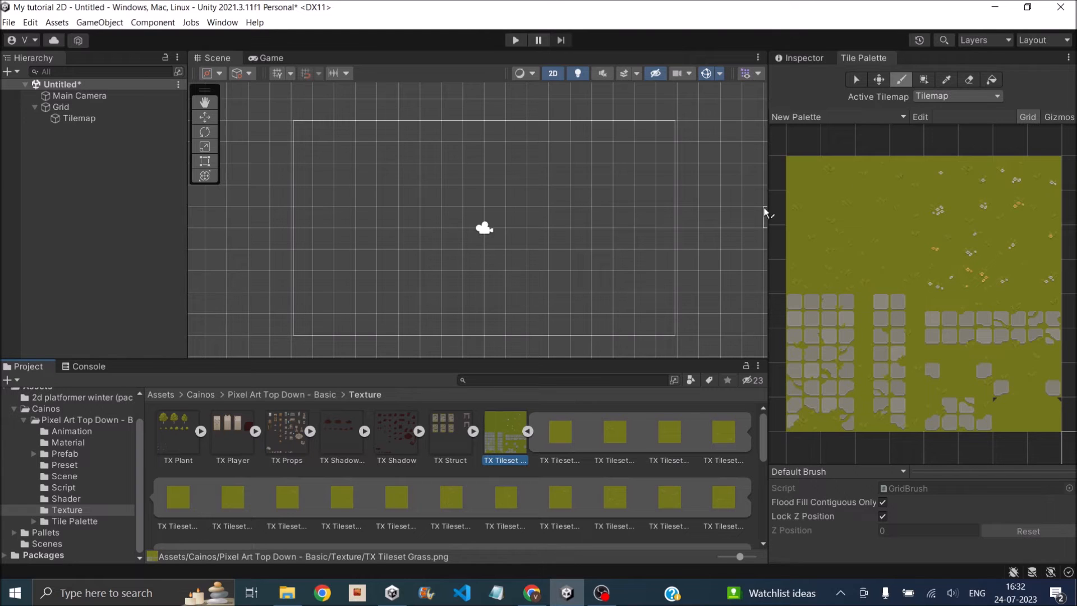
- Paint stone paths across the upper, right-hand and lower-left parts of the camera area using a stone block from the palette
{"action": "mouse_move", "coordinate": [797, 307]}
{"action": "left_mouse_down"}
{"action": "mouse_move", "coordinate": [841, 306]}
{"action": "mouse_move", "coordinate": [843, 355]}
{"action": "left_mouse_up"}
{"action": "mouse_move", "coordinate": [314, 155]}
{"action": "left_mouse_down"}
{"action": "mouse_move", "coordinate": [570, 157]}
{"action": "mouse_move", "coordinate": [604, 274]}
{"action": "mouse_move", "coordinate": [604, 329]}
{"action": "left_mouse_up"}
{"action": "left_click_drag", "start_coordinate": [317, 261], "coordinate": [412, 328]}
- Paint plain grass tiles between the stone paths and flowered grass tiles along the right side of the camera area
{"action": "left_click_drag", "start_coordinate": [835, 172], "coordinate": [910, 246]}
{"action": "mouse_move", "coordinate": [345, 218]}
{"action": "left_mouse_down"}
{"action": "mouse_move", "coordinate": [489, 296]}
{"action": "mouse_move", "coordinate": [476, 326]}
{"action": "left_mouse_up"}
{"action": "mouse_move", "coordinate": [972, 175]}
{"action": "left_mouse_down"}
{"action": "mouse_move", "coordinate": [968, 243]}
{"action": "mouse_move", "coordinate": [972, 177]}
{"action": "left_mouse_up"}
{"action": "left_click_drag", "start_coordinate": [560, 195], "coordinate": [561, 326]}
{"action": "mouse_move", "coordinate": [675, 169]}
{"action": "left_mouse_down"}
{"action": "mouse_move", "coordinate": [655, 135]}
{"action": "mouse_move", "coordinate": [645, 325]}
{"action": "left_mouse_up"}
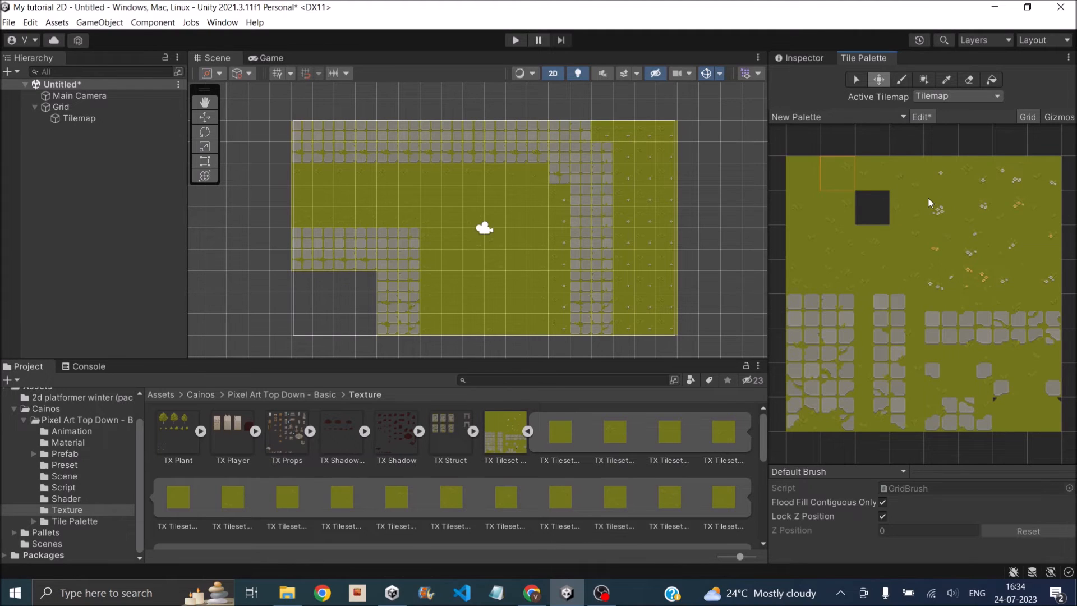
- Bring the Tile Palette back into view and fill the camera area around the central stone path with the plain grass tile
{"action": "left_click", "coordinate": [879, 79]}
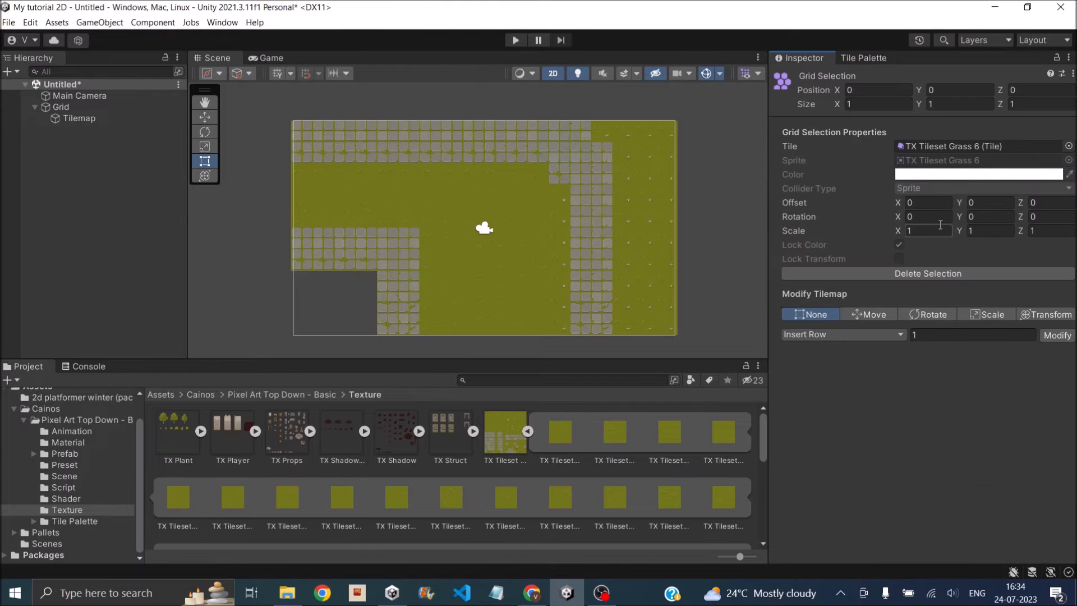
{"action": "left_click", "coordinate": [873, 62]}
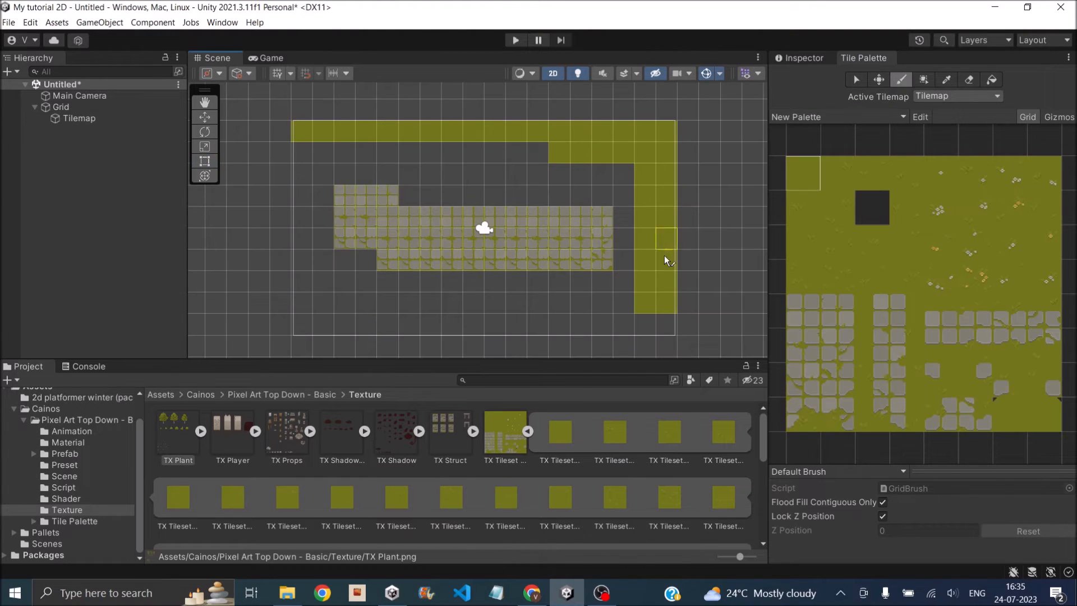
{"action": "mouse_move", "coordinate": [664, 255]}
{"action": "left_mouse_down"}
{"action": "mouse_move", "coordinate": [587, 321]}
{"action": "mouse_move", "coordinate": [580, 184]}
{"action": "mouse_move", "coordinate": [543, 167]}
{"action": "mouse_move", "coordinate": [360, 149]}
{"action": "left_mouse_up"}
{"action": "mouse_move", "coordinate": [330, 193]}
{"action": "left_mouse_down"}
{"action": "mouse_move", "coordinate": [317, 146]}
{"action": "mouse_move", "coordinate": [373, 260]}
{"action": "mouse_move", "coordinate": [582, 305]}
{"action": "mouse_move", "coordinate": [362, 331]}
{"action": "mouse_move", "coordinate": [537, 239]}
{"action": "mouse_move", "coordinate": [283, 238]}
{"action": "left_mouse_up"}
- Add a Tilemap Collider 2D component to the Tilemap object
{"action": "left_click", "coordinate": [96, 124]}
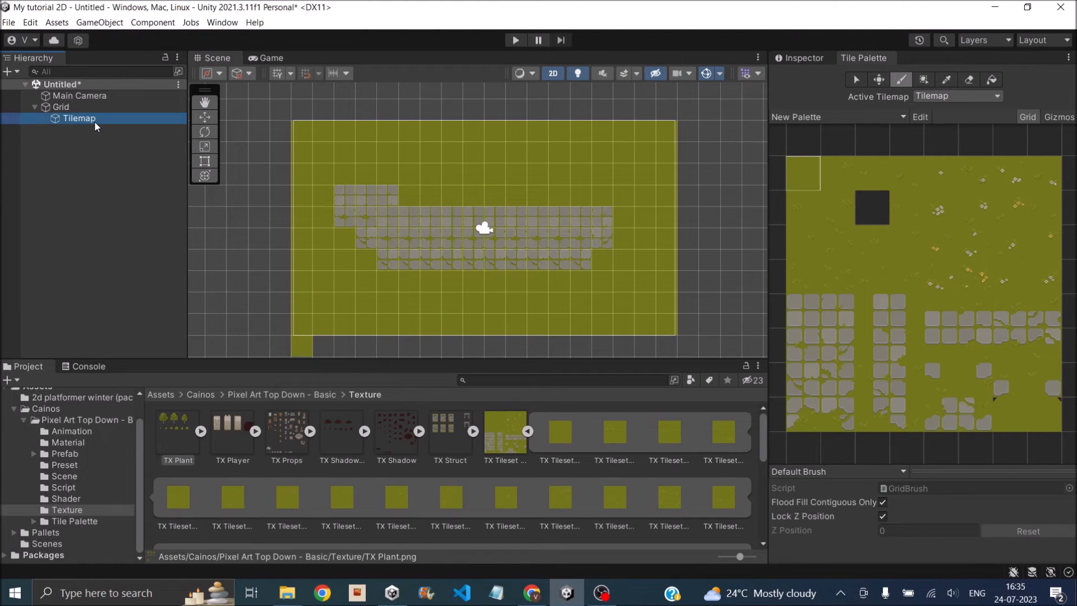
{"action": "left_click", "coordinate": [813, 59]}
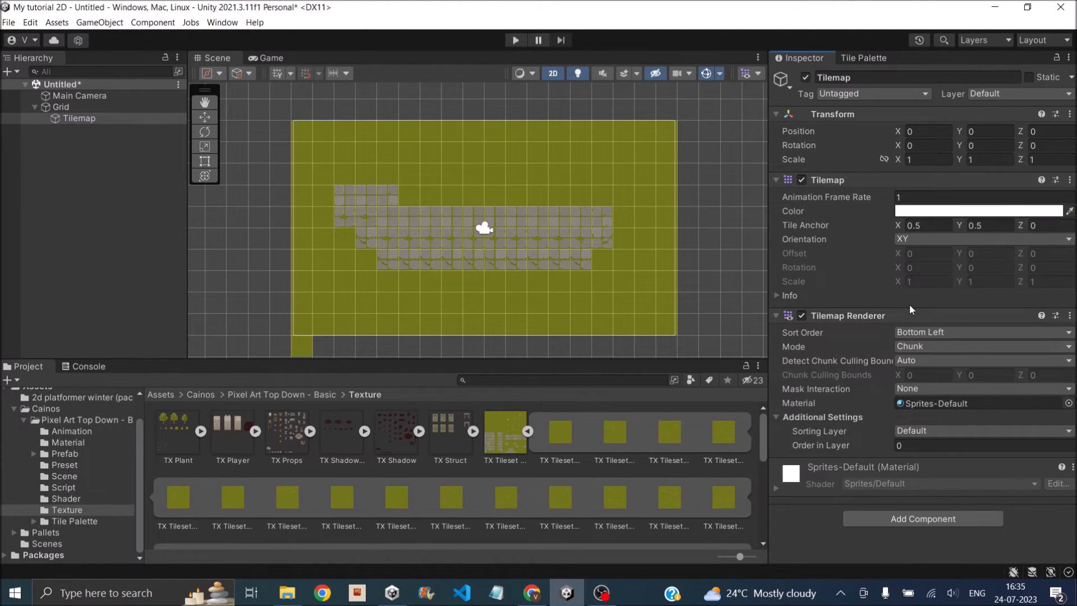
{"action": "left_click", "coordinate": [901, 515]}
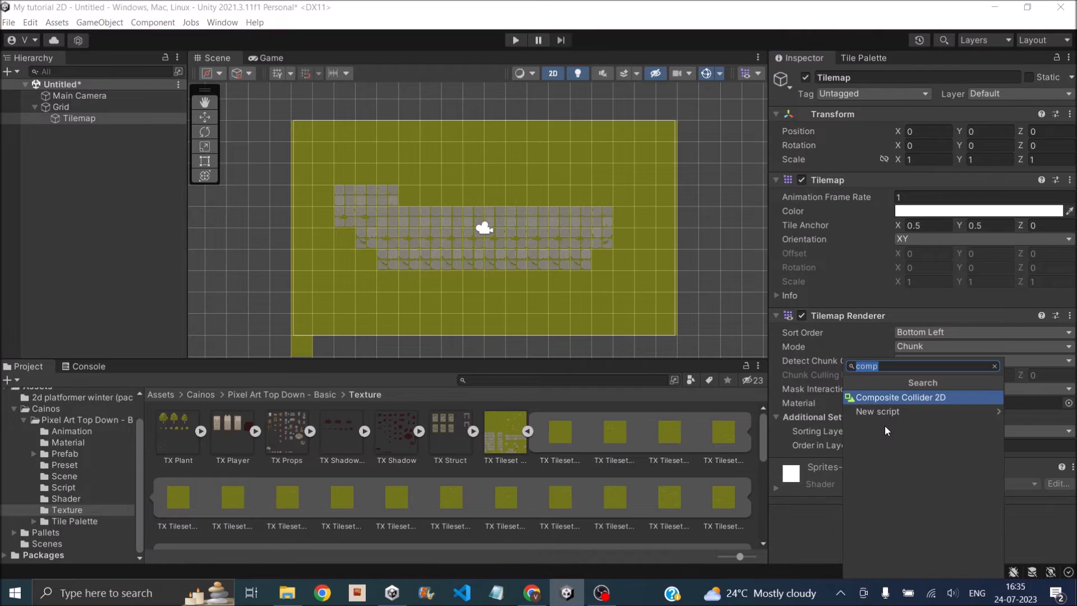
{"action": "type", "text": "tilema"}
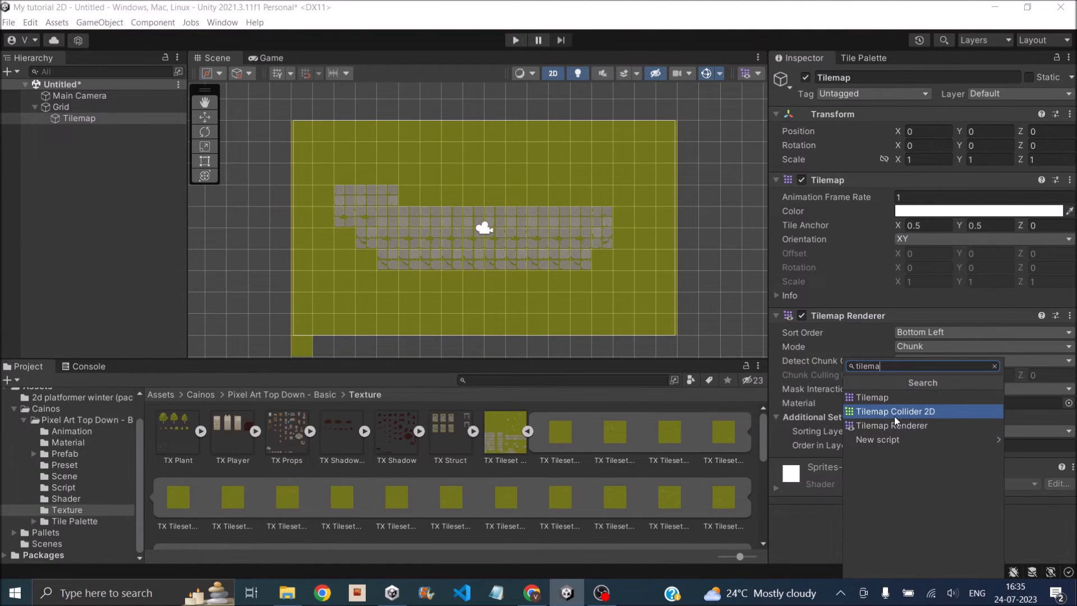
{"action": "left_click", "coordinate": [894, 416]}
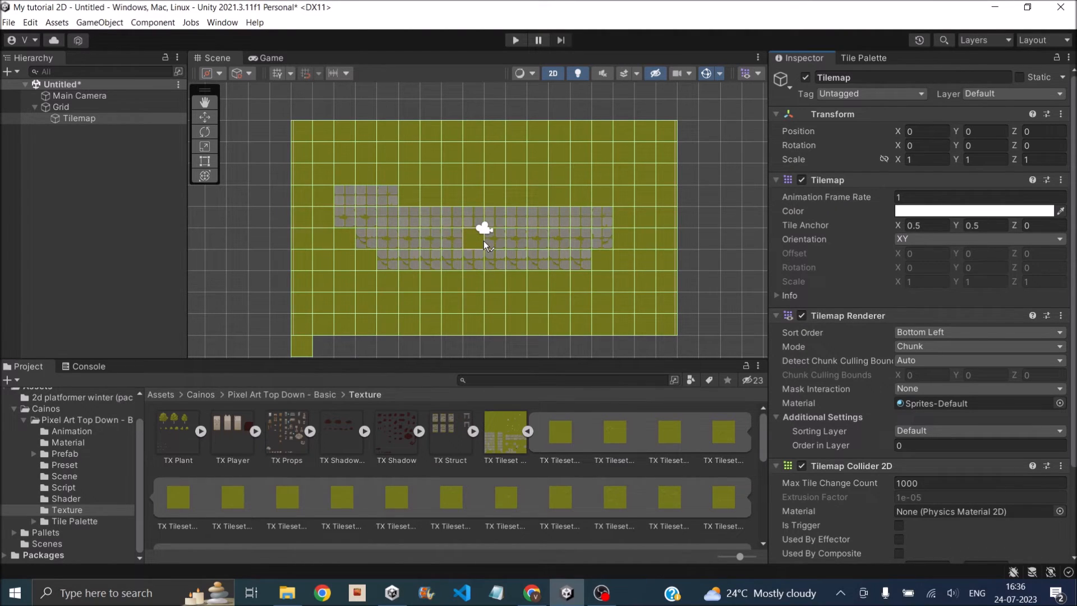
- Add a second tilemap as a child of the Grid object
{"action": "right_click", "coordinate": [66, 110]}
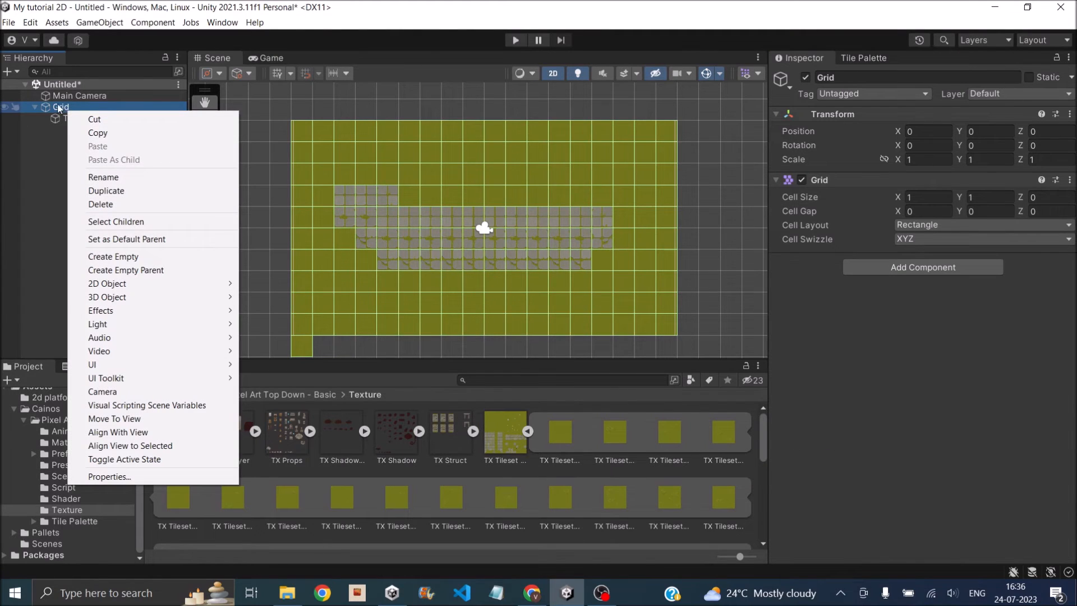
{"action": "key", "text": "Escape"}
{"action": "left_click", "coordinate": [8, 71]}
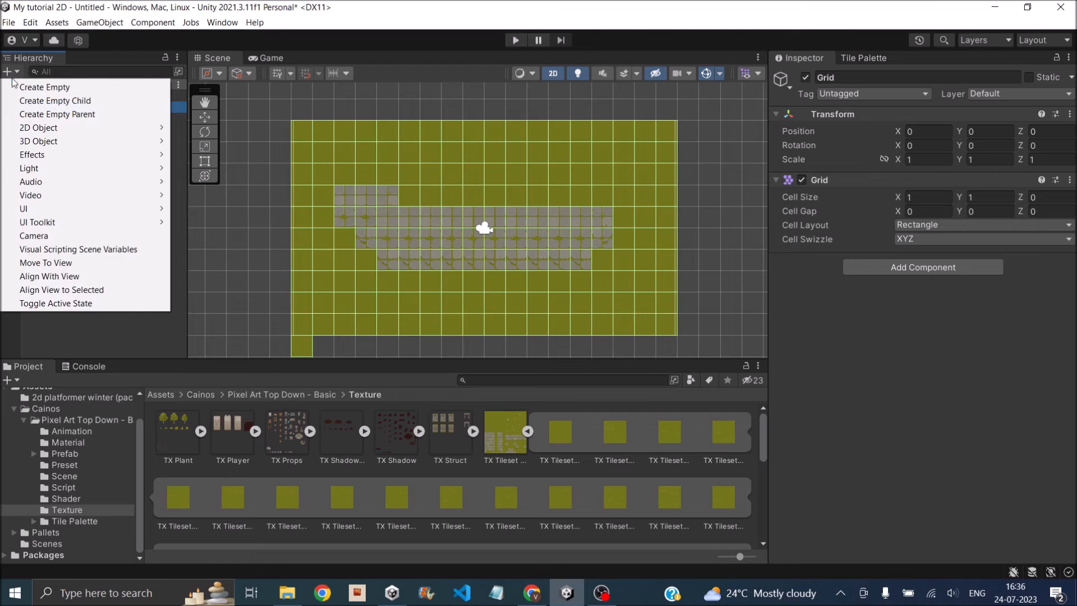
{"action": "mouse_move", "coordinate": [99, 128]}
{"action": "mouse_move", "coordinate": [260, 160]}
{"action": "left_click", "coordinate": [337, 150]}
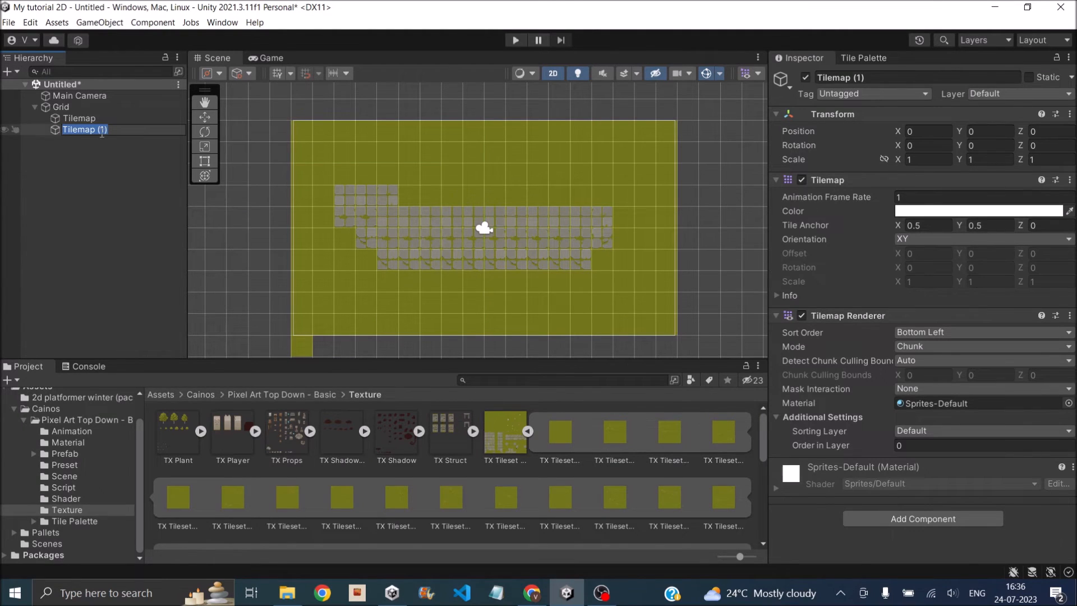
- Compare the components and collider outlines of Tilemap and Tilemap (1), and clear the selection
{"action": "left_click", "coordinate": [86, 121]}
{"action": "left_click", "coordinate": [90, 130]}
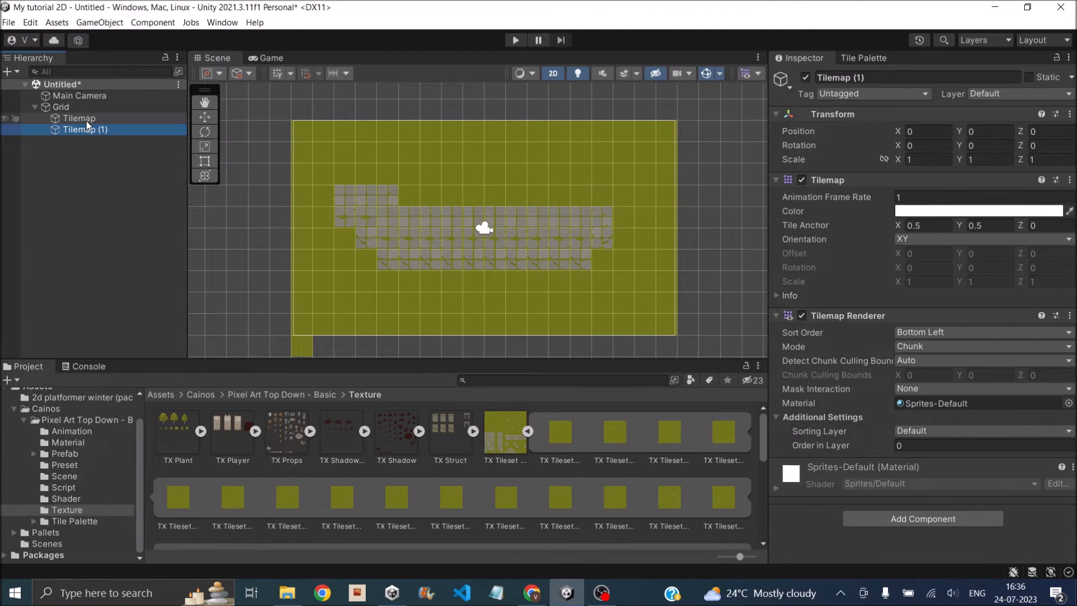
{"action": "left_click", "coordinate": [89, 119]}
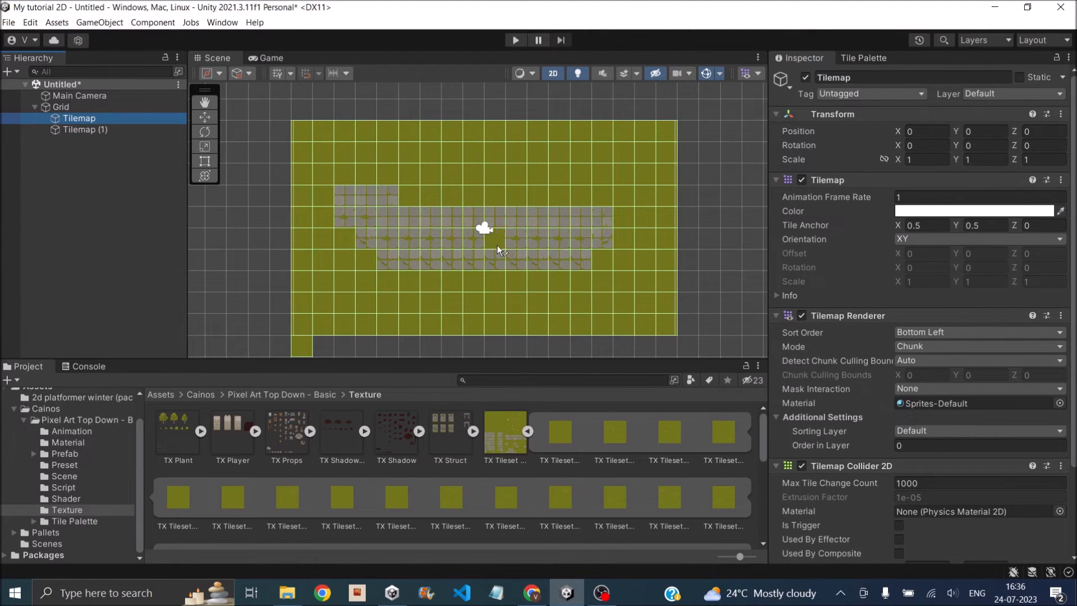
{"action": "left_click", "coordinate": [93, 138]}
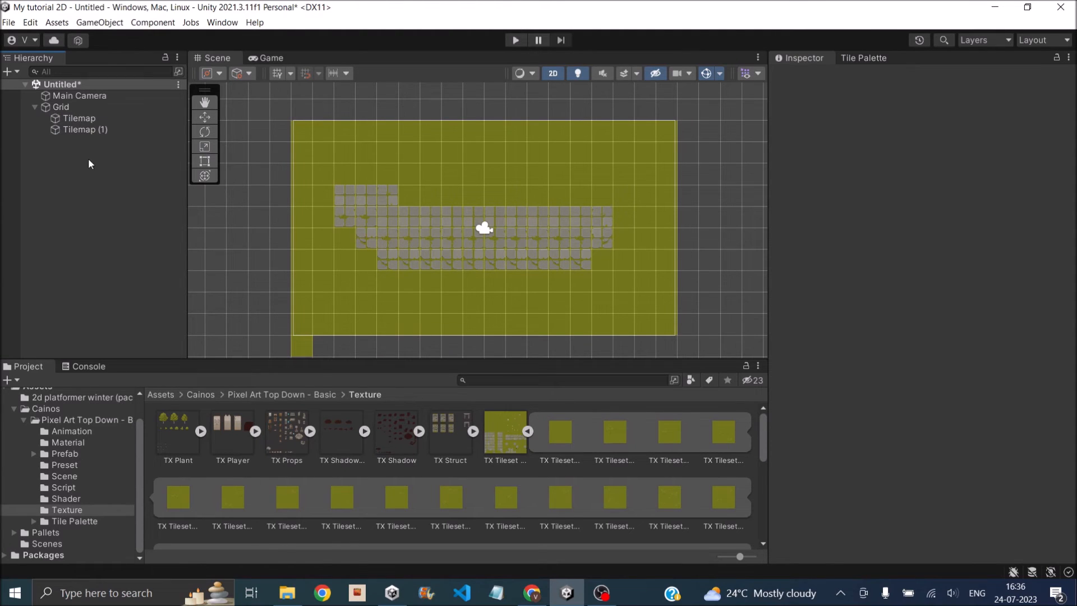
- Make Tilemap (1) the active tilemap and paint stone tiles from the palette over the central stone path
{"action": "left_click", "coordinate": [866, 58]}
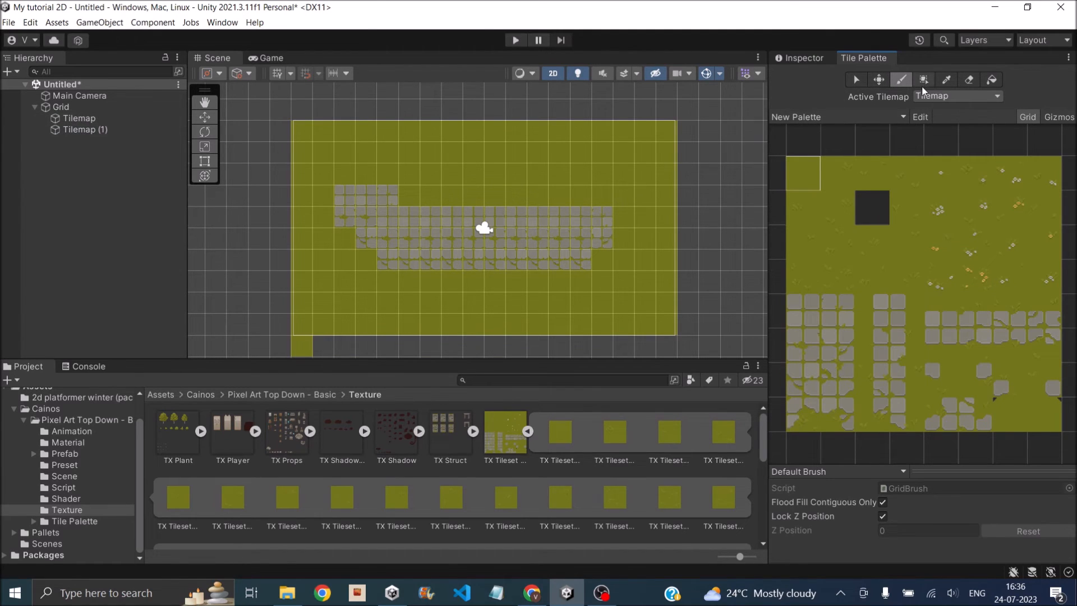
{"action": "left_click", "coordinate": [951, 98]}
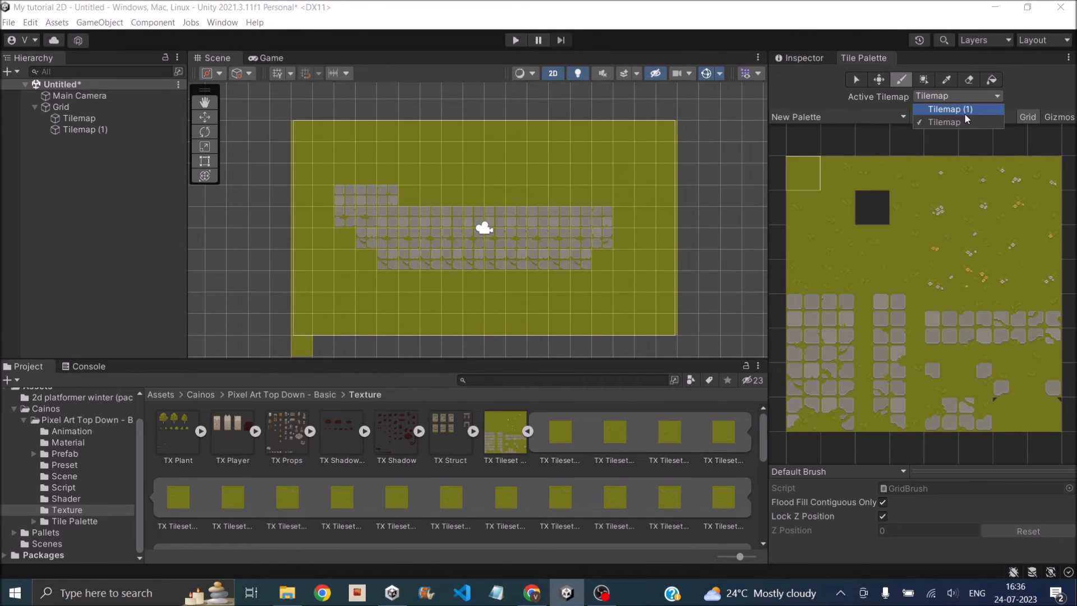
{"action": "left_click", "coordinate": [964, 112]}
{"action": "left_click_drag", "start_coordinate": [829, 300], "coordinate": [846, 356]}
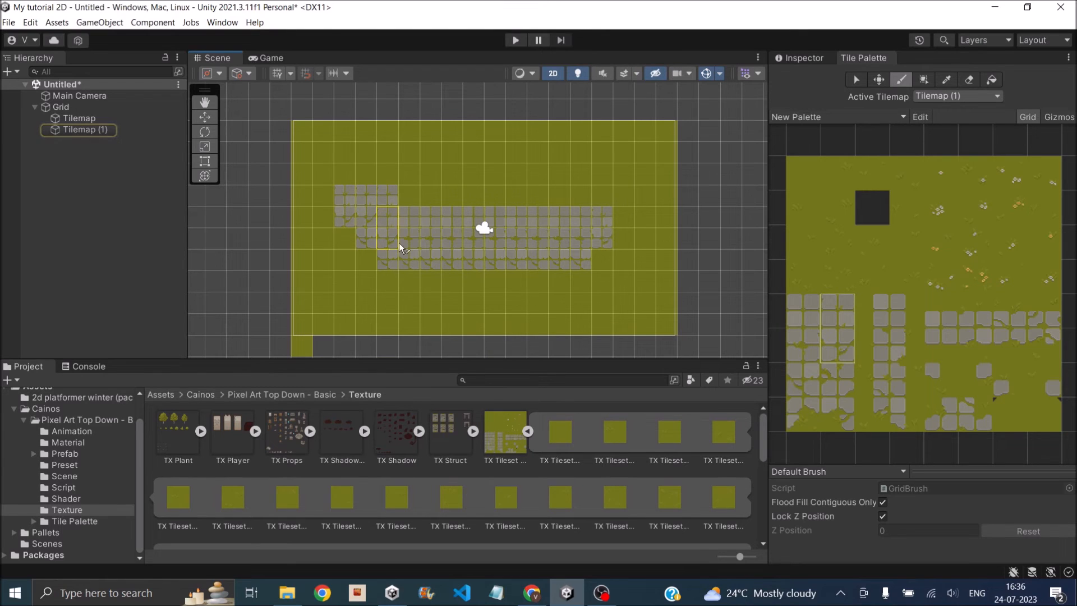
{"action": "left_click_drag", "start_coordinate": [793, 302], "coordinate": [813, 321]}
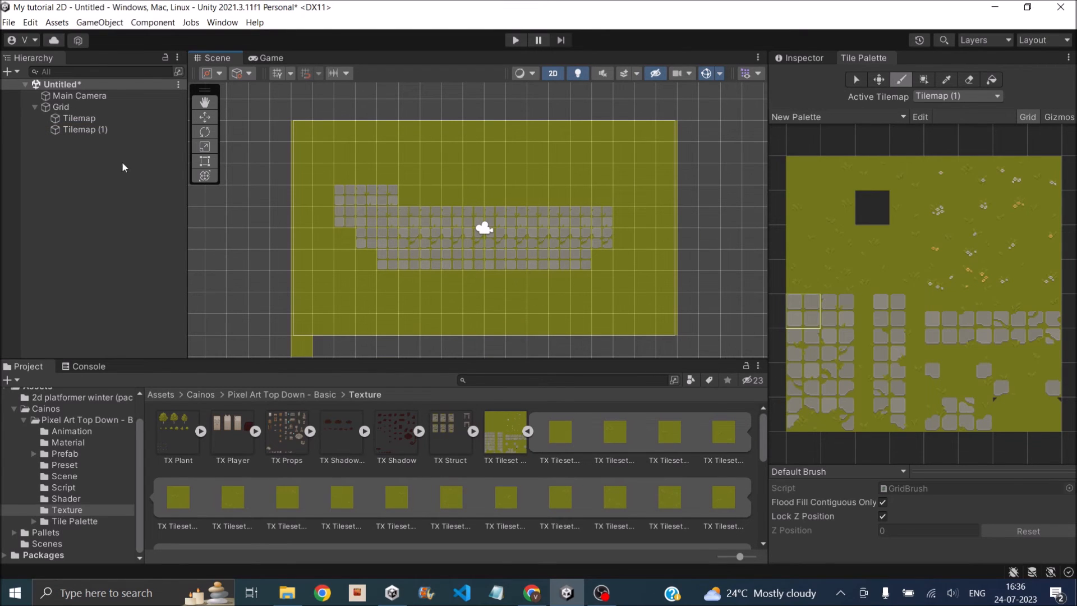
- Hide the Tilemap object to examine the tiles painted on Tilemap (1), and show it again
{"action": "left_click", "coordinate": [78, 119]}
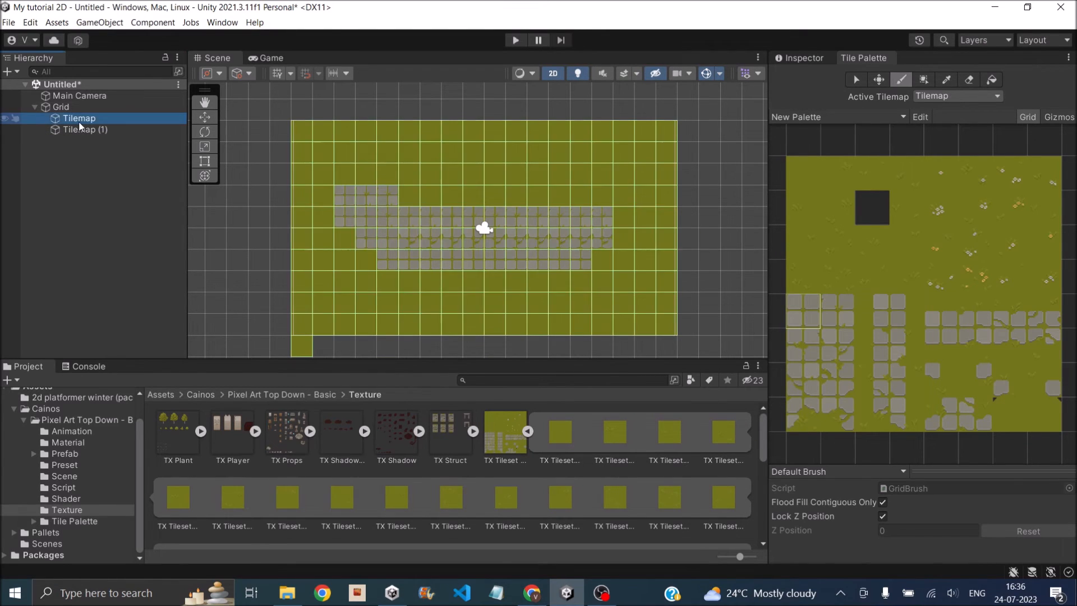
{"action": "left_click", "coordinate": [7, 119]}
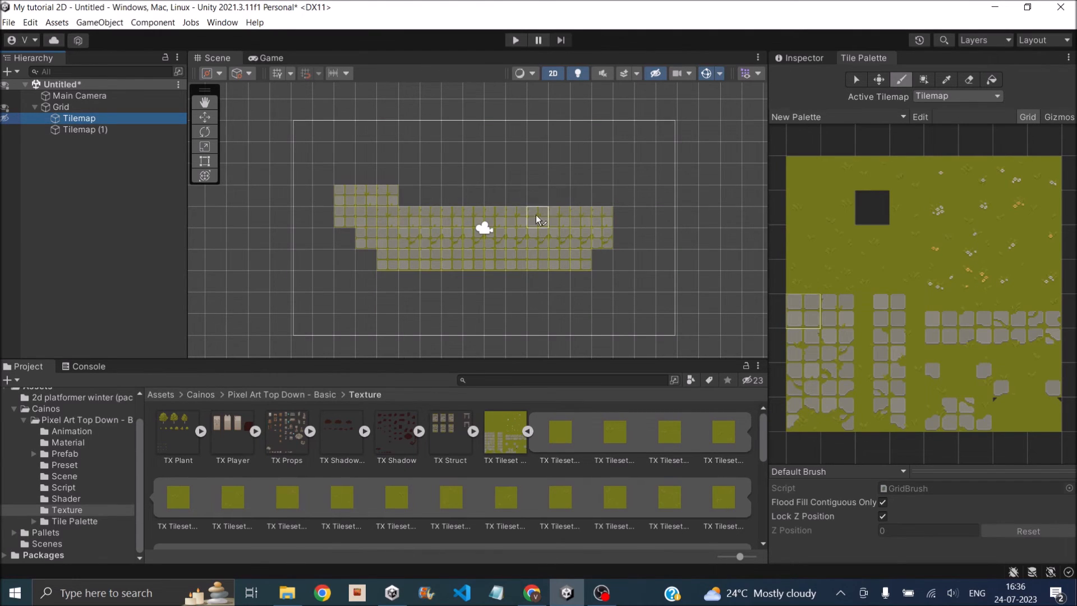
{"action": "left_click", "coordinate": [7, 119]}
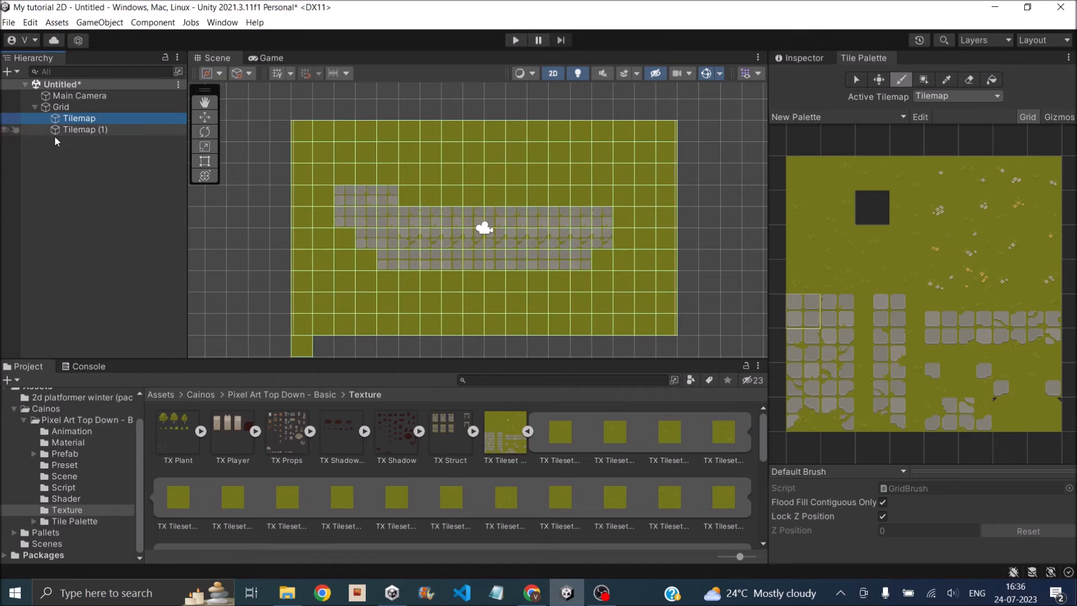
- Hide Tilemap (1) and erase the stone path tiles from the underlying Tilemap
{"action": "left_click", "coordinate": [84, 129]}
{"action": "left_click", "coordinate": [6, 130]}
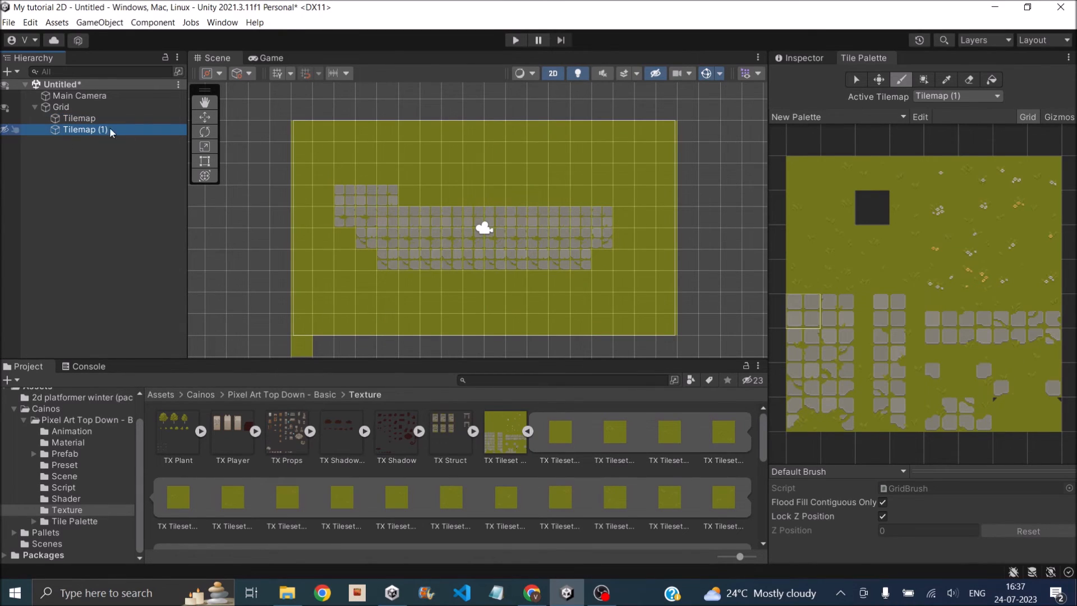
{"action": "left_click", "coordinate": [79, 118]}
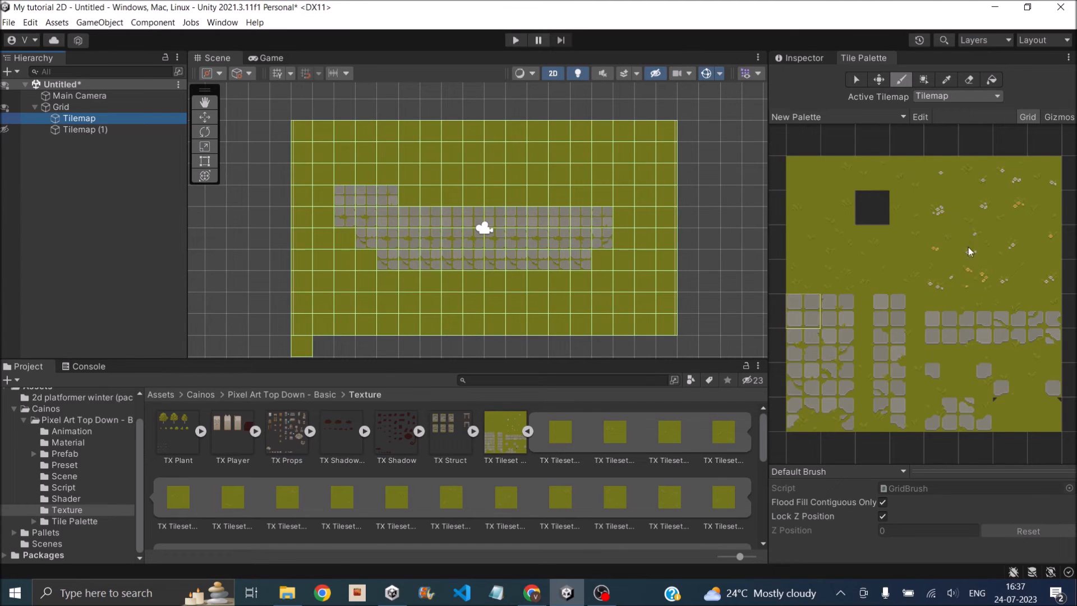
{"action": "left_click", "coordinate": [963, 80]}
{"action": "left_click_drag", "start_coordinate": [348, 195], "coordinate": [372, 194]}
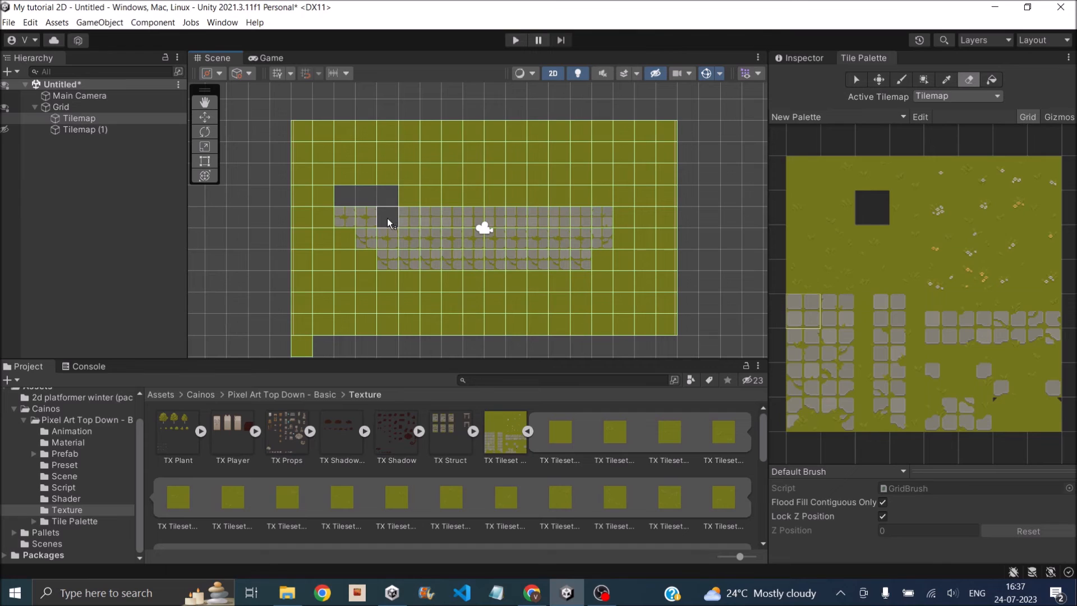
{"action": "mouse_move", "coordinate": [411, 226]}
{"action": "left_mouse_down"}
{"action": "mouse_move", "coordinate": [514, 218]}
{"action": "mouse_move", "coordinate": [405, 243]}
{"action": "mouse_move", "coordinate": [402, 257]}
{"action": "mouse_move", "coordinate": [557, 258]}
{"action": "left_mouse_up"}
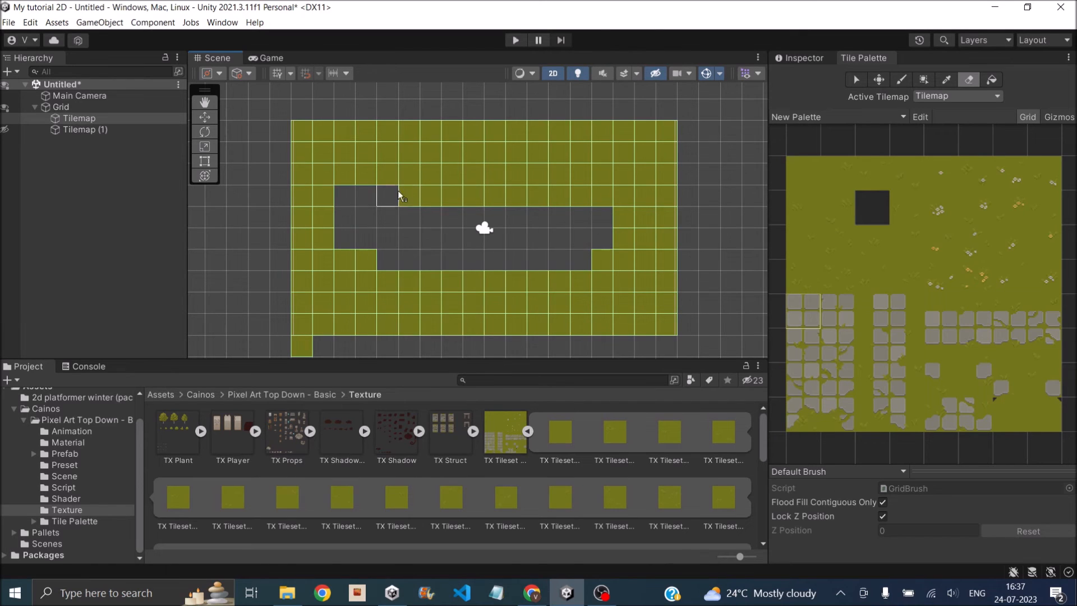
- Remove the Tilemap Collider 2D component from Tilemap and add a Tilemap Collider 2D to Tilemap (1)
{"action": "left_click", "coordinate": [65, 122]}
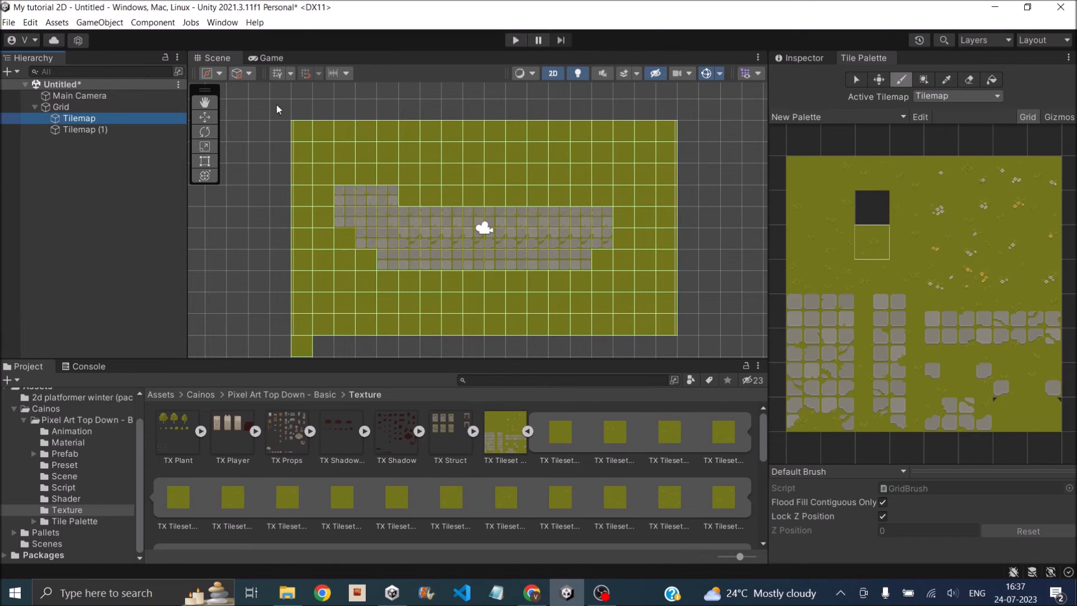
{"action": "left_click", "coordinate": [818, 55]}
{"action": "scroll", "coordinate": [900, 381], "scroll_direction": "down", "scroll_amount": 3}
{"action": "left_click", "coordinate": [1060, 358]}
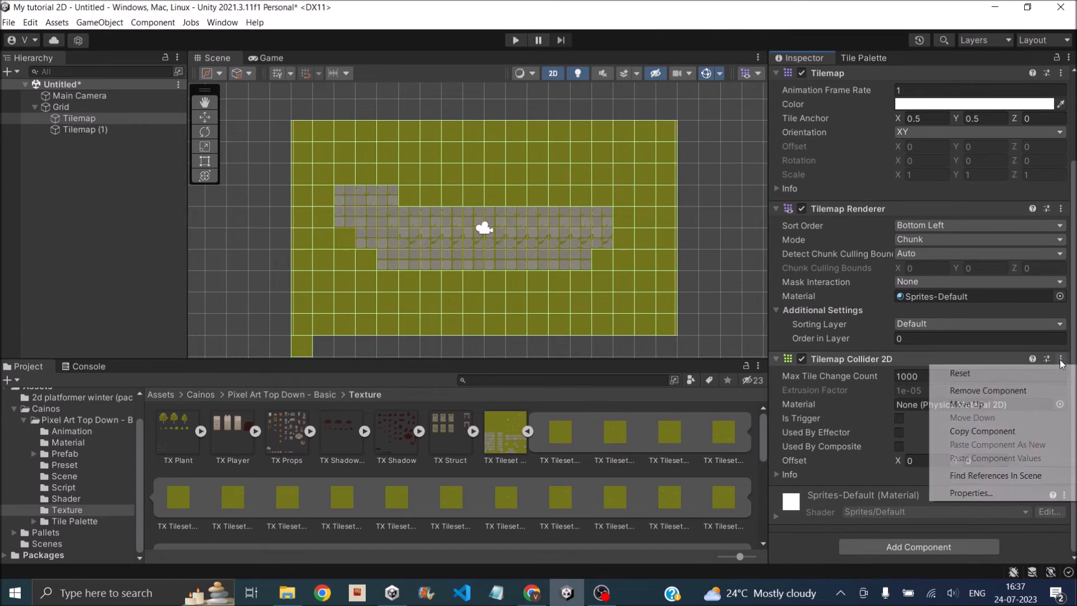
{"action": "left_click", "coordinate": [982, 392]}
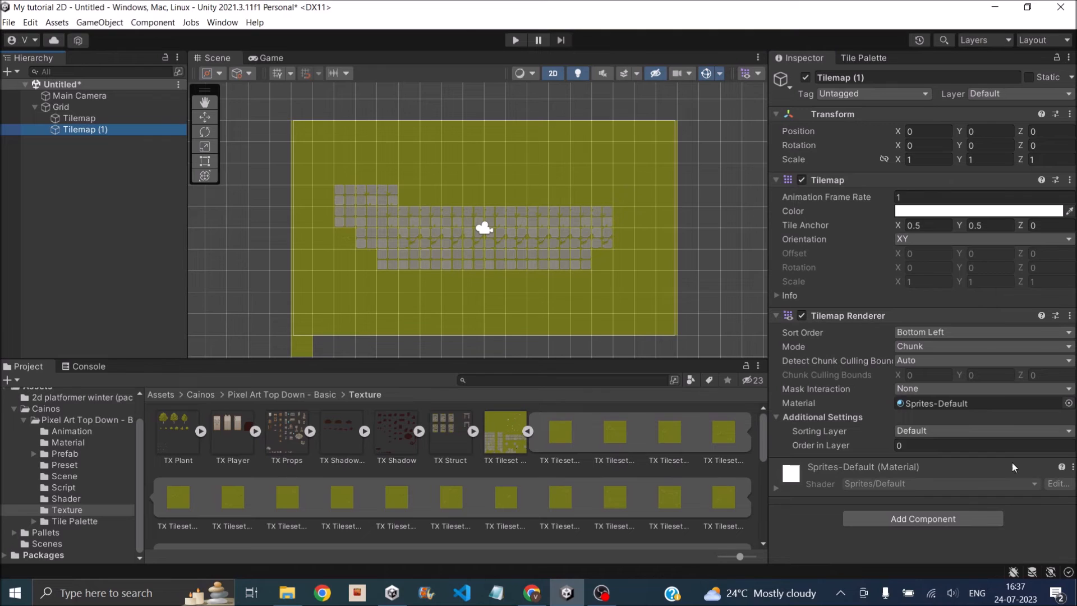
{"action": "left_click", "coordinate": [923, 519]}
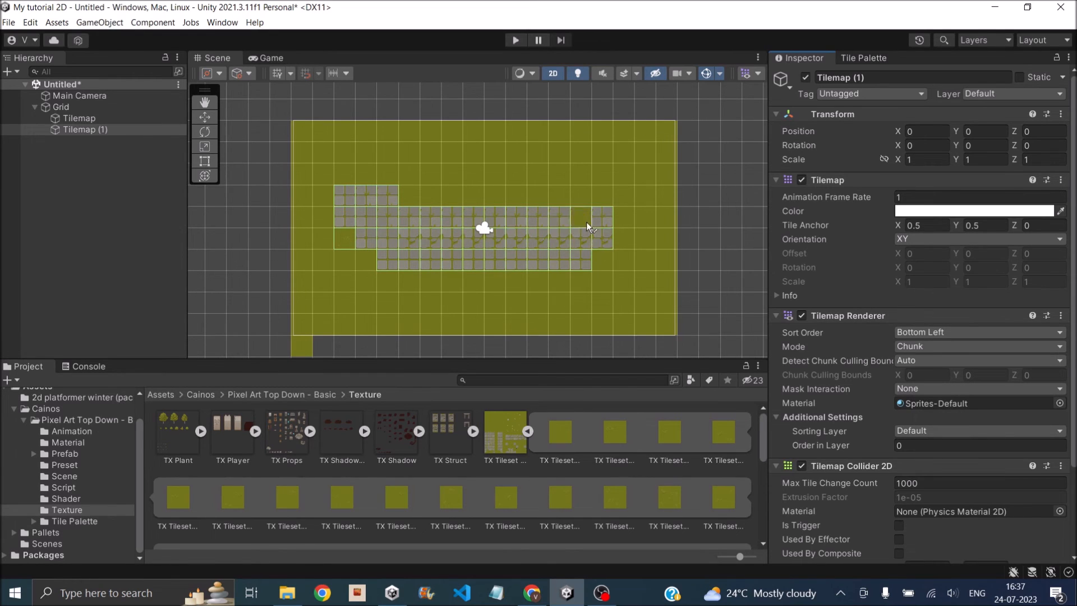
{"action": "left_click", "coordinate": [112, 119]}
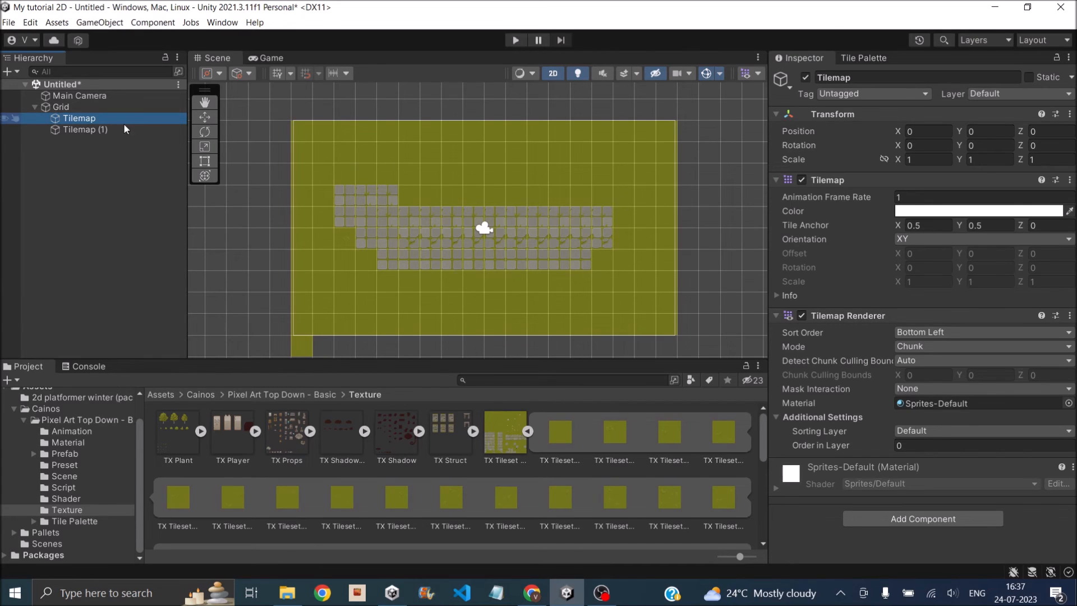
- Set the Order in Layer of Tilemap (1) to 2 and compare it with the renderer settings of Tilemap
{"action": "left_click", "coordinate": [101, 127]}
{"action": "scroll", "coordinate": [901, 332], "scroll_direction": "down", "scroll_amount": 2}
{"action": "scroll", "coordinate": [901, 332], "scroll_direction": "up", "scroll_amount": 2}
{"action": "scroll", "coordinate": [901, 332], "scroll_direction": "down", "scroll_amount": 2}
{"action": "left_click", "coordinate": [919, 338]}
{"action": "type", "text": "2"}
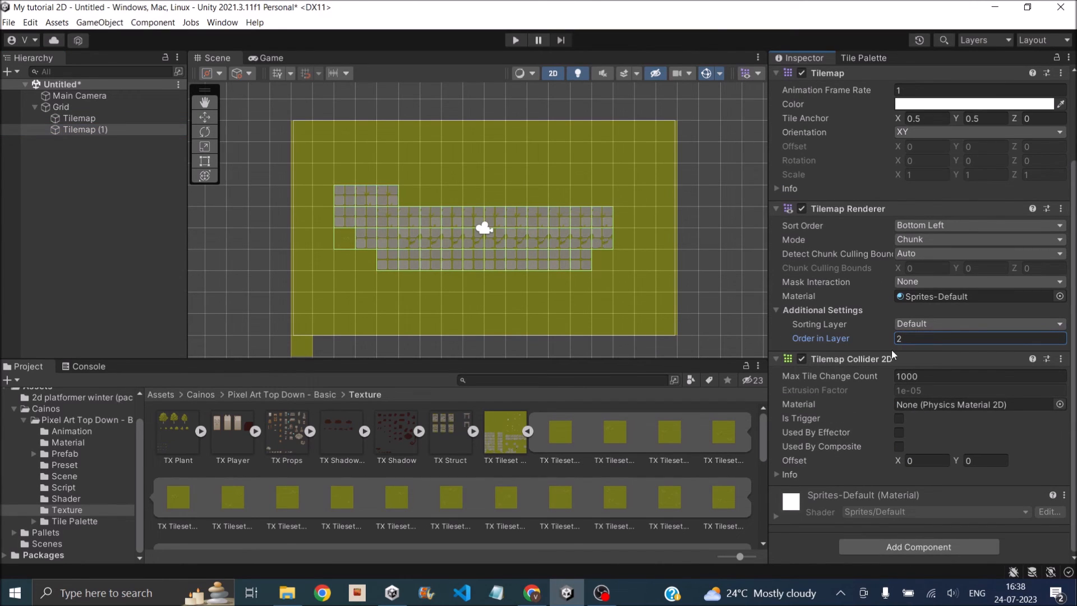
{"action": "left_click", "coordinate": [79, 118]}
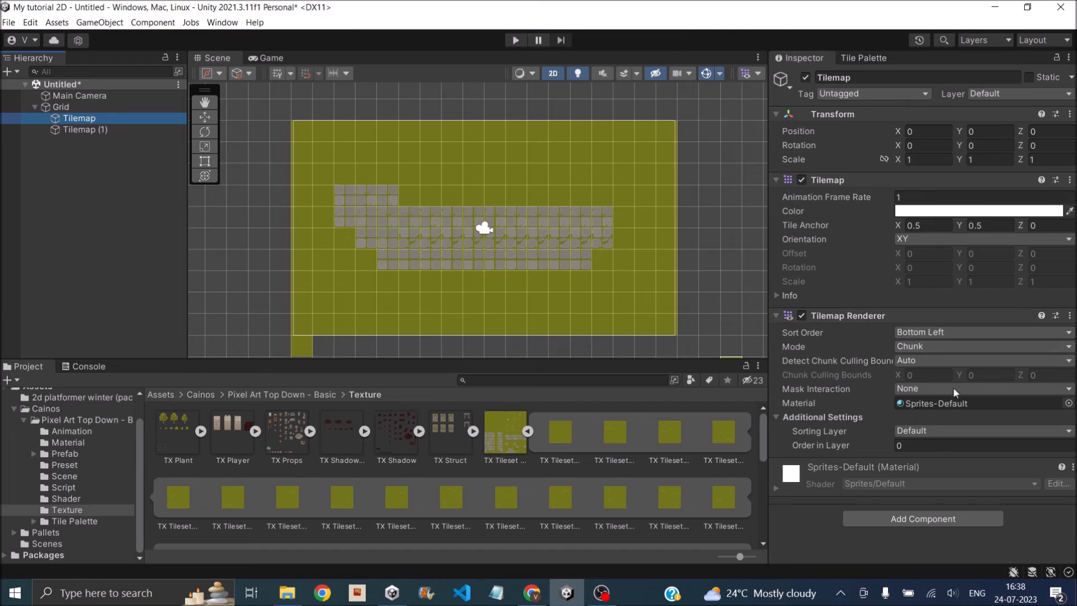
- Add a Composite Collider 2D component to Tilemap (1)
{"action": "left_click", "coordinate": [84, 130]}
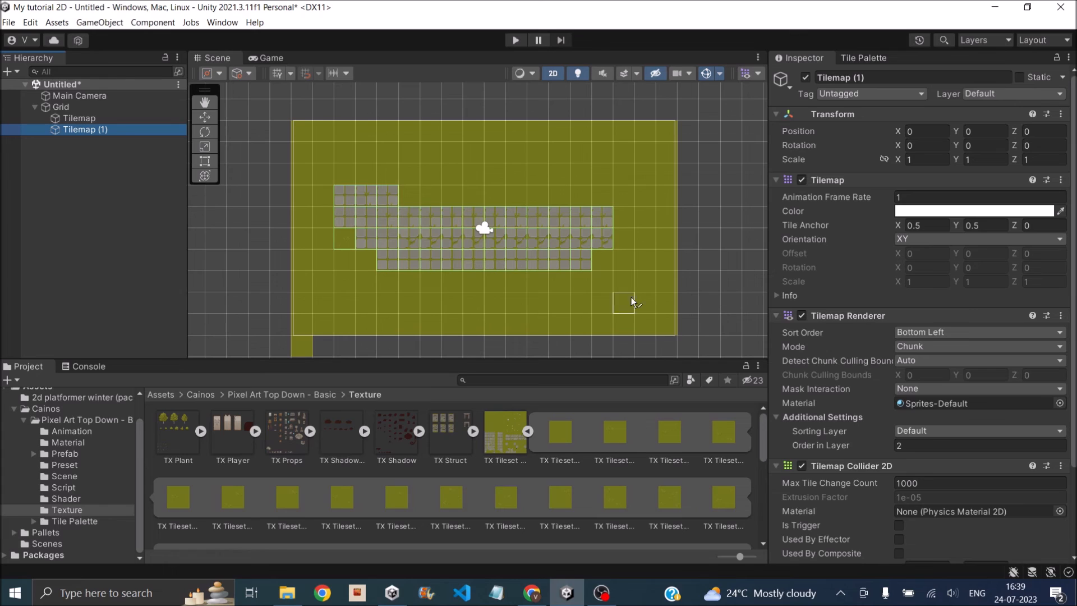
{"action": "left_click", "coordinate": [368, 196]}
{"action": "scroll", "coordinate": [883, 393], "scroll_direction": "down", "scroll_amount": 4}
{"action": "left_click", "coordinate": [908, 541]}
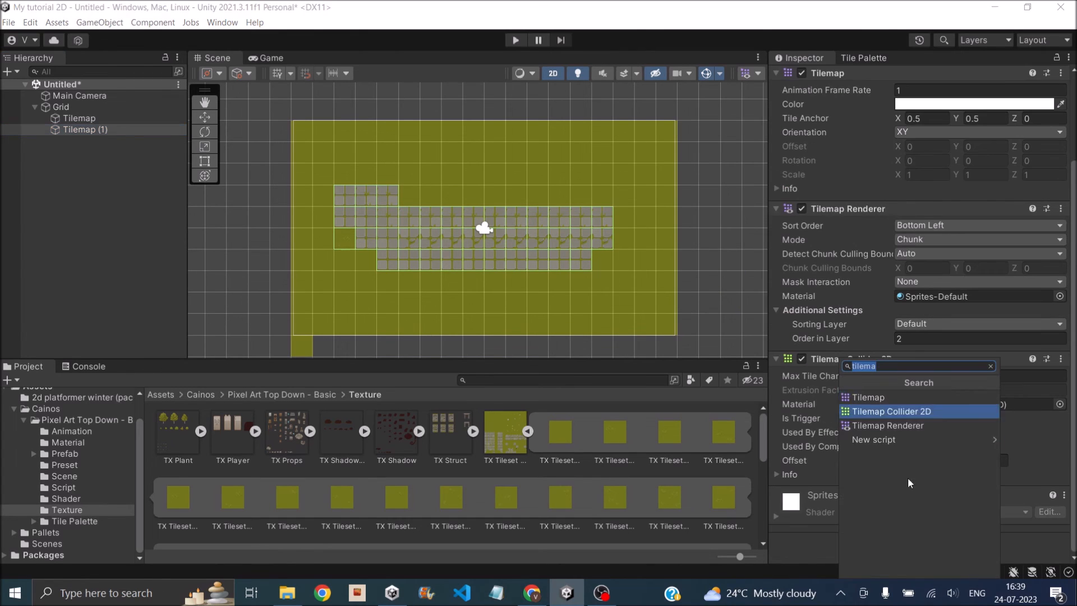
{"action": "type", "text": "compos"}
{"action": "left_click", "coordinate": [923, 398]}
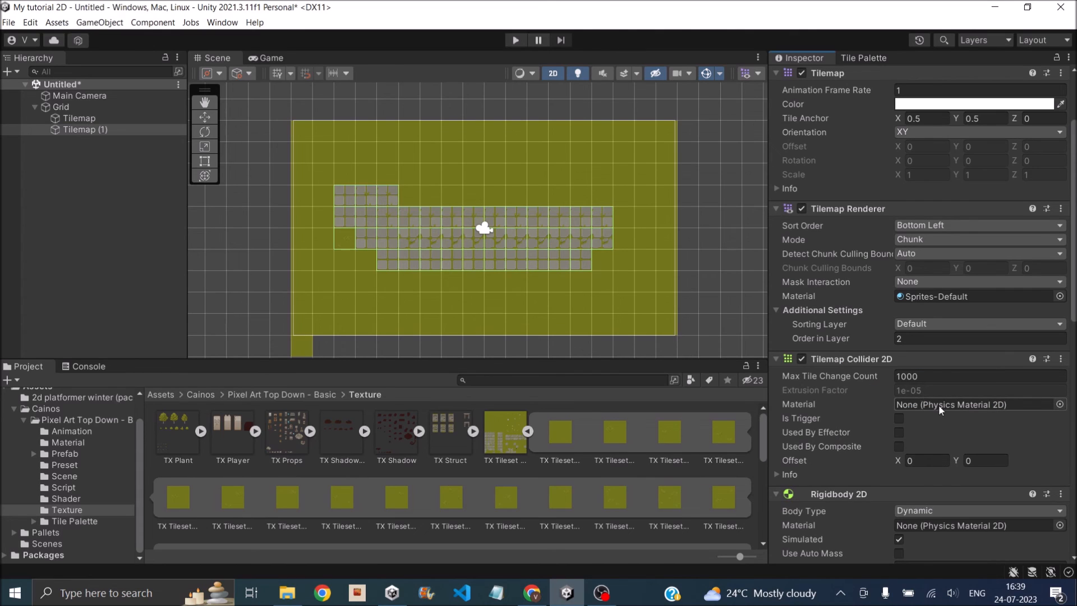
- Set the Rigidbody 2D body type of Tilemap (1) to Static and enable Used By Composite on its Tilemap Collider 2D
{"action": "scroll", "coordinate": [930, 391], "scroll_direction": "down", "scroll_amount": 5}
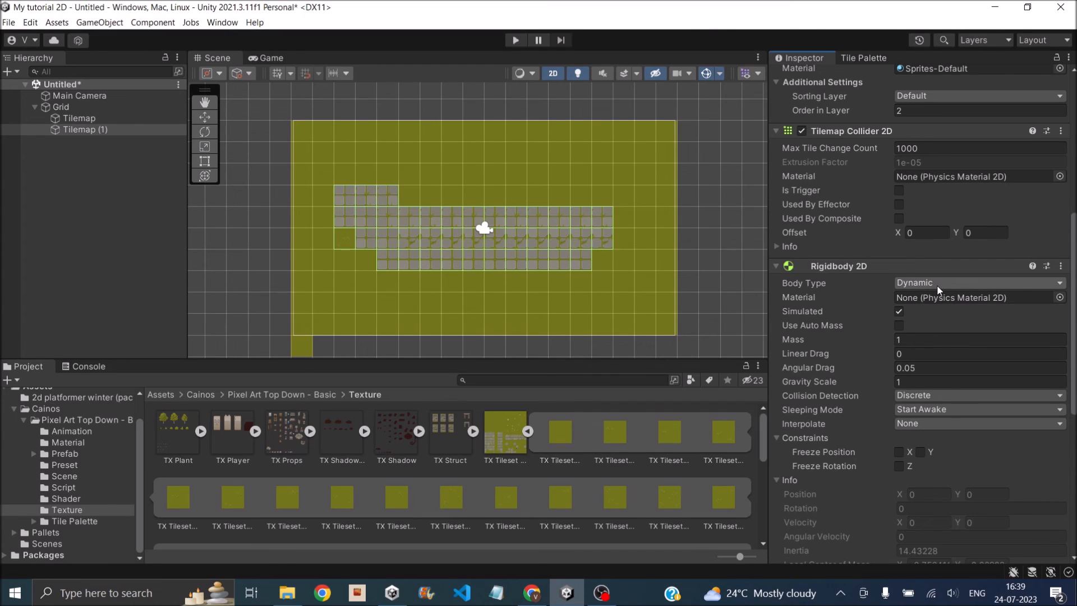
{"action": "left_click", "coordinate": [913, 285]}
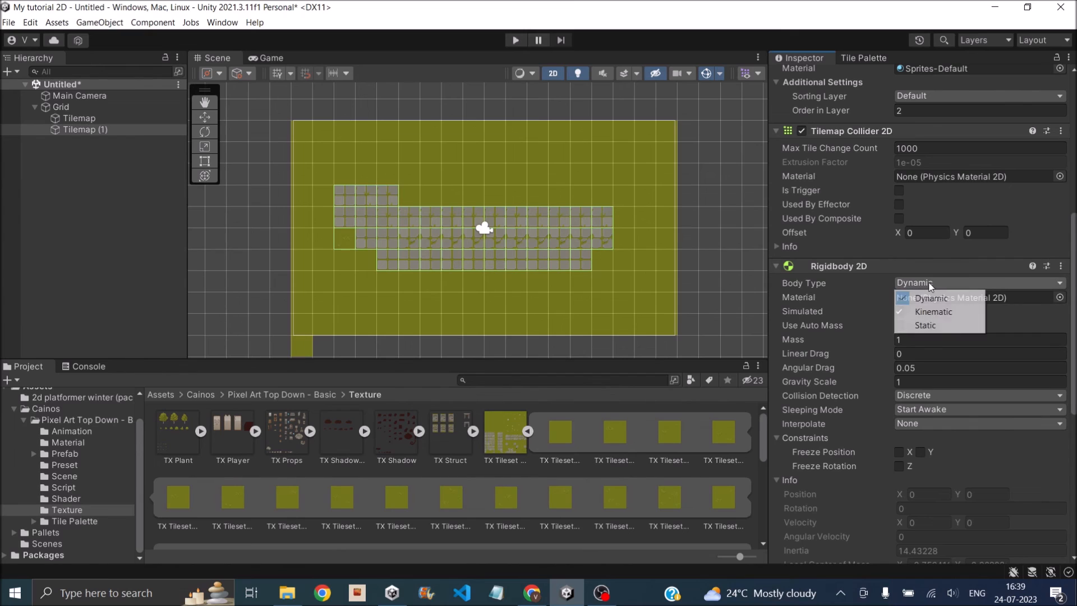
{"action": "left_click", "coordinate": [929, 325]}
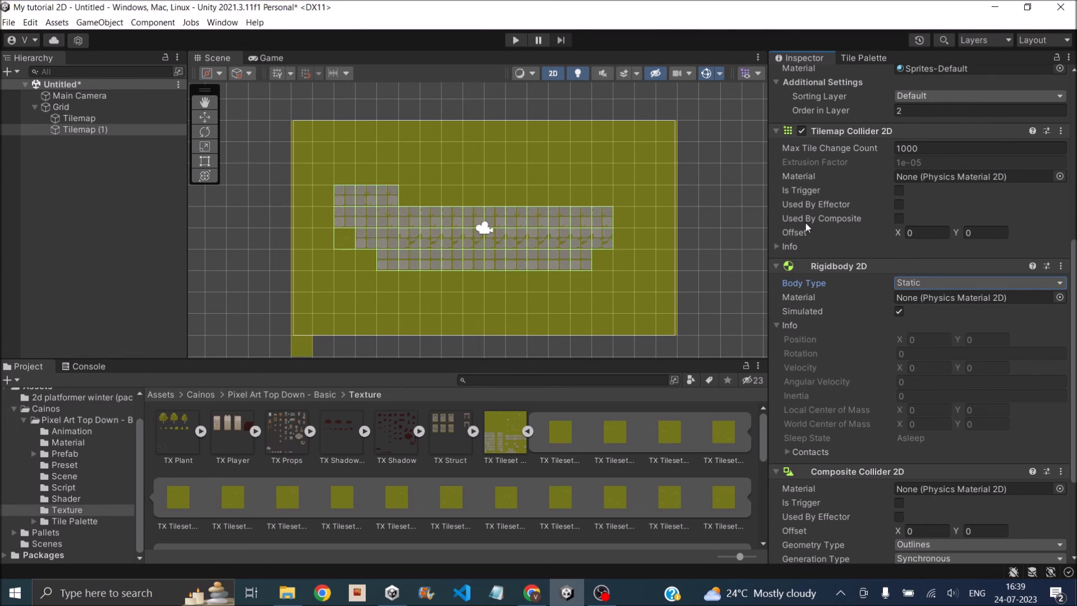
{"action": "left_click", "coordinate": [900, 225]}
{"action": "left_click", "coordinate": [899, 219]}
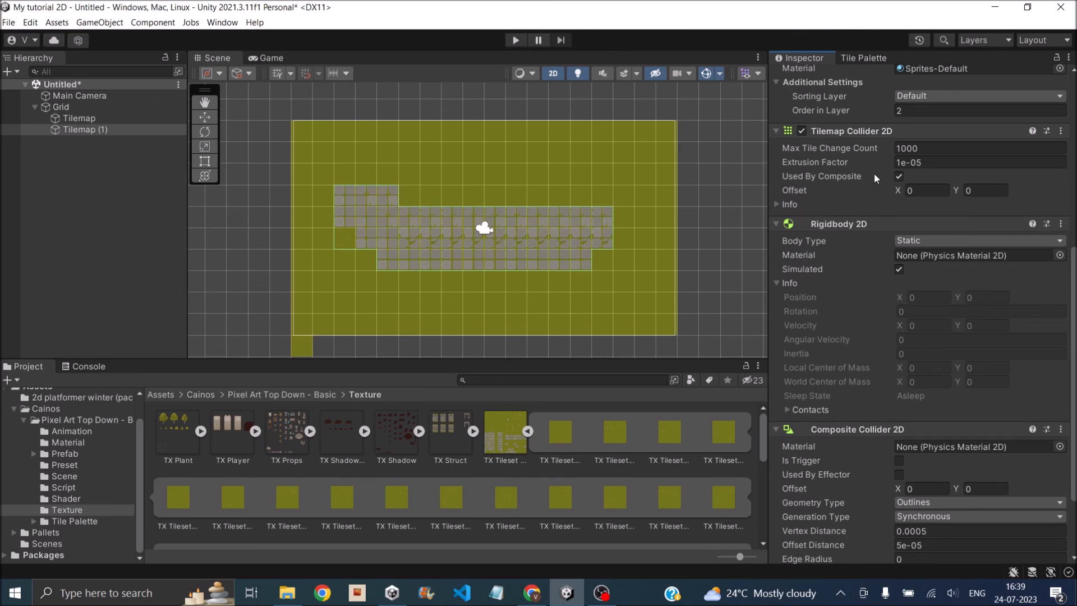